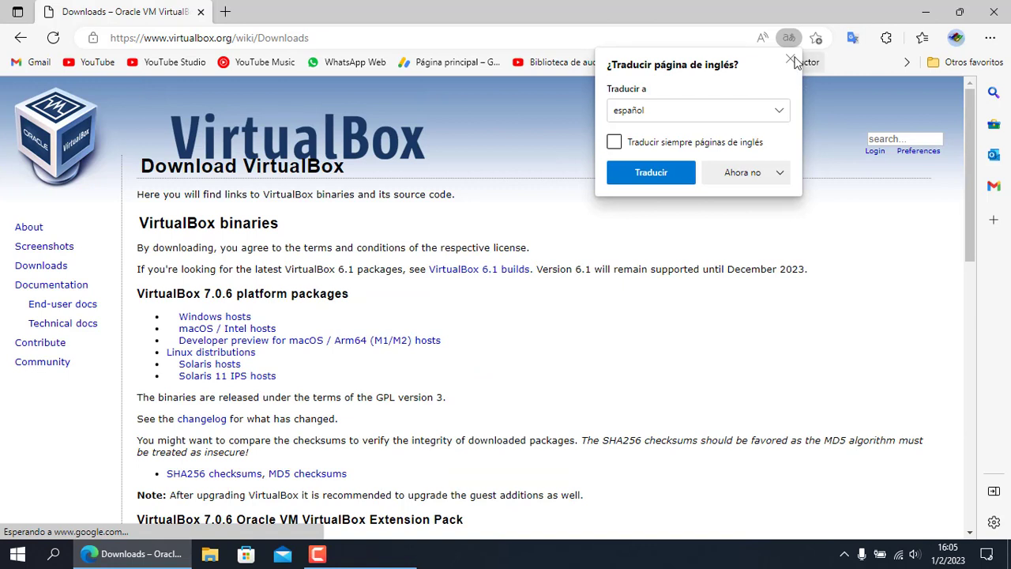
Step: Dismiss the page translation offer and download the VirtualBox 7.0.6 platform package for Windows hosts
{"action": "left_click", "coordinate": [792, 61]}
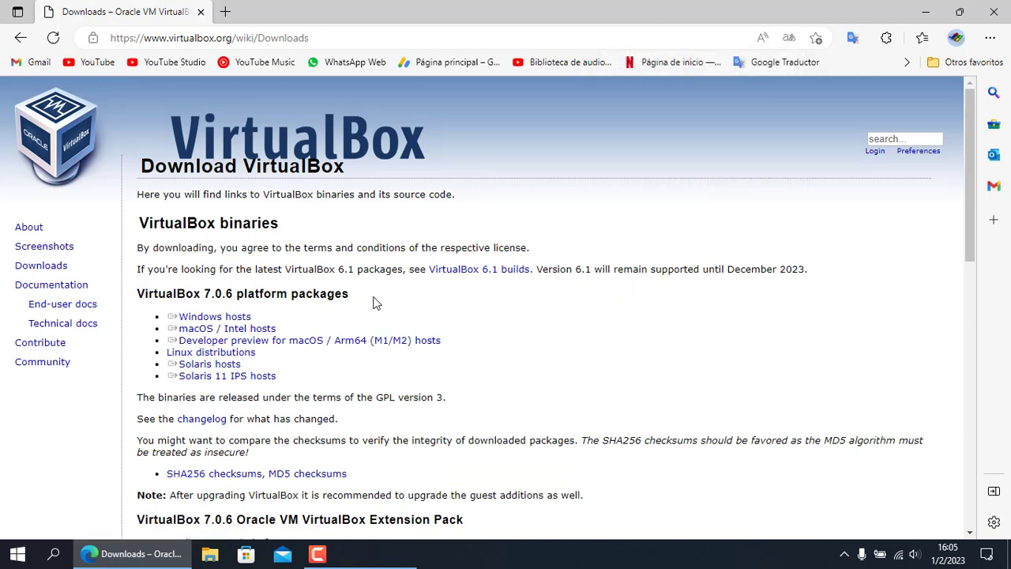
{"action": "left_click", "coordinate": [215, 317]}
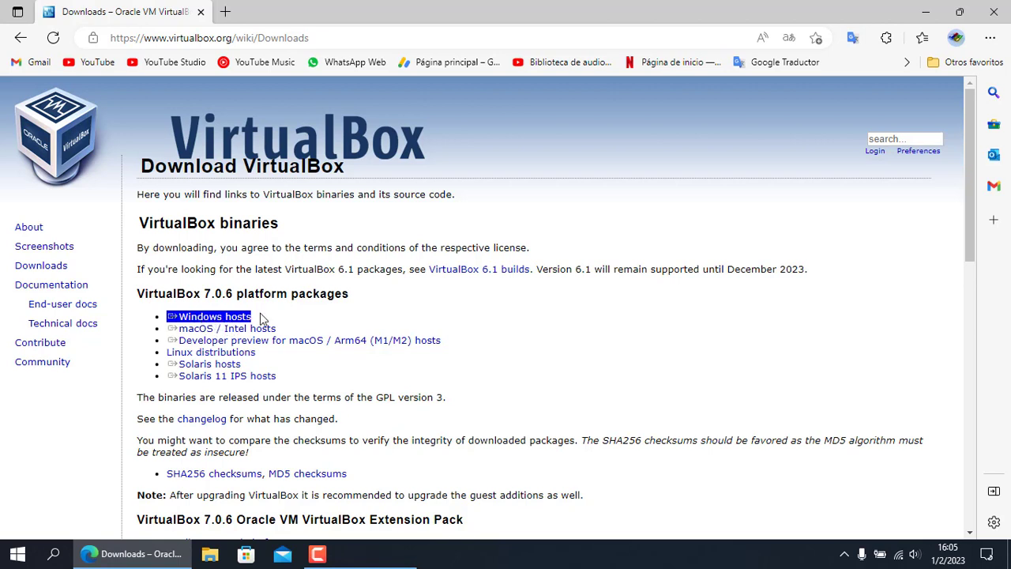
{"action": "left_click", "coordinate": [469, 320]}
{"action": "left_click", "coordinate": [224, 317]}
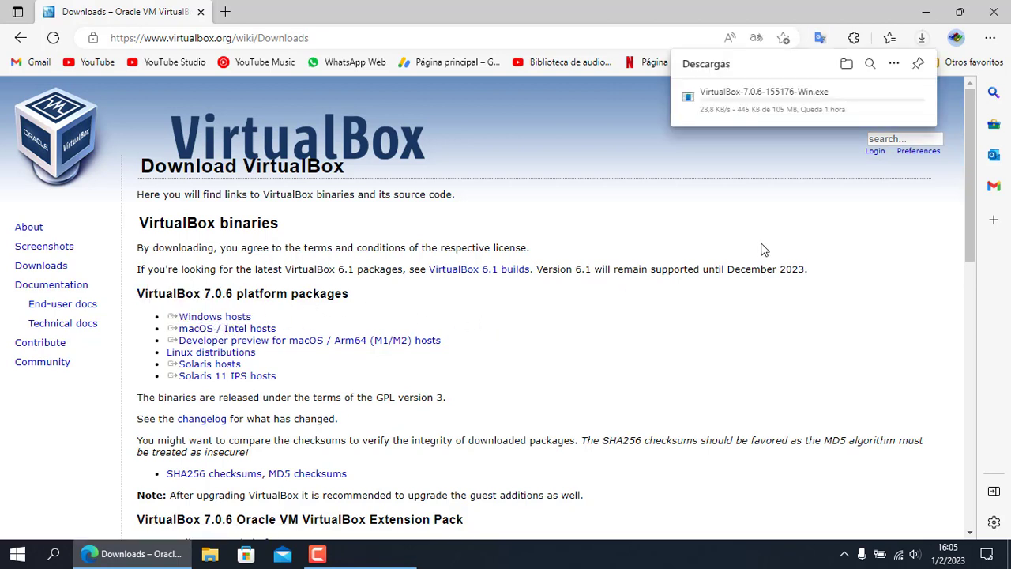
{"action": "mouse_move", "coordinate": [783, 123]}
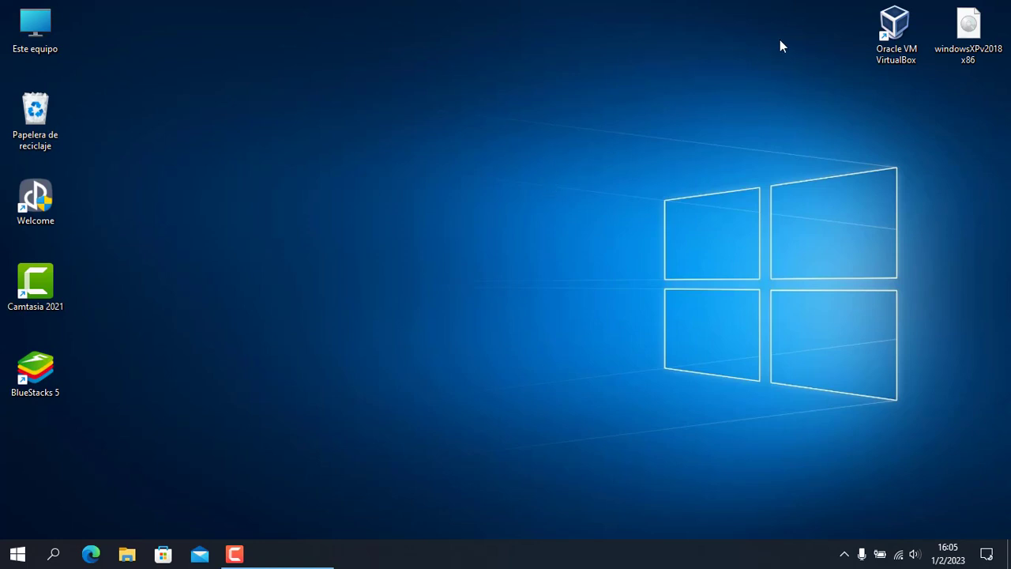
Step: Move the Oracle VM VirtualBox shortcut below BlueStacks 5 on the desktop and place the windowsXPv2018x86 file beside it
{"action": "left_click_drag", "start_coordinate": [866, 41], "coordinate": [137, 368]}
{"action": "left_click_drag", "start_coordinate": [30, 449], "coordinate": [32, 451]}
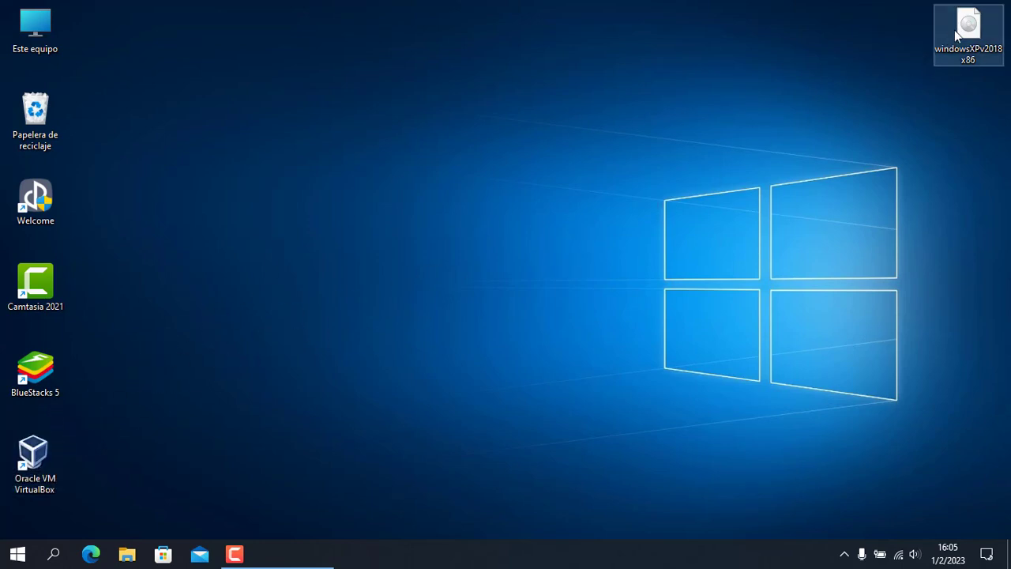
{"action": "left_click_drag", "start_coordinate": [955, 32], "coordinate": [106, 470]}
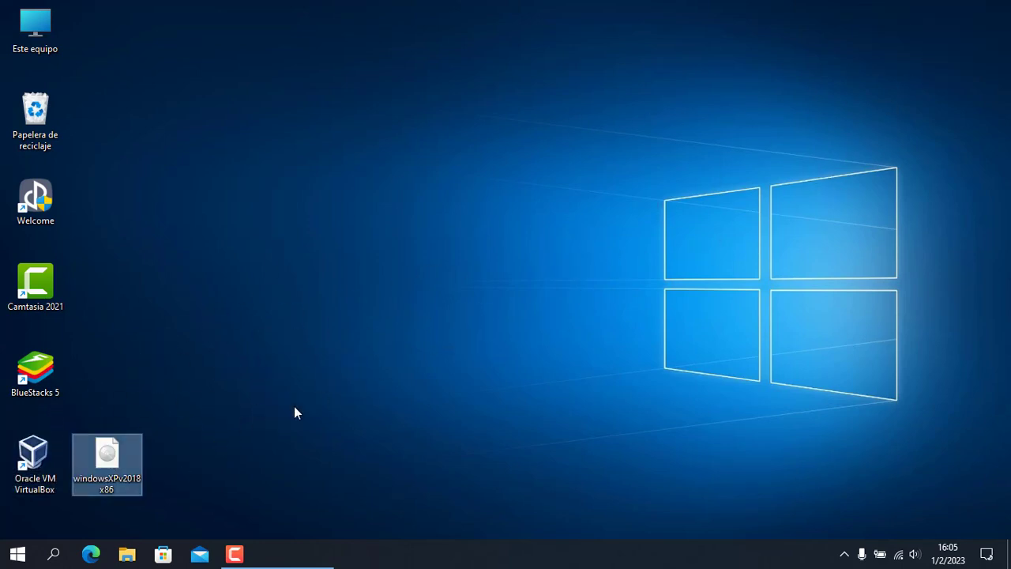
{"action": "left_click", "coordinate": [327, 405]}
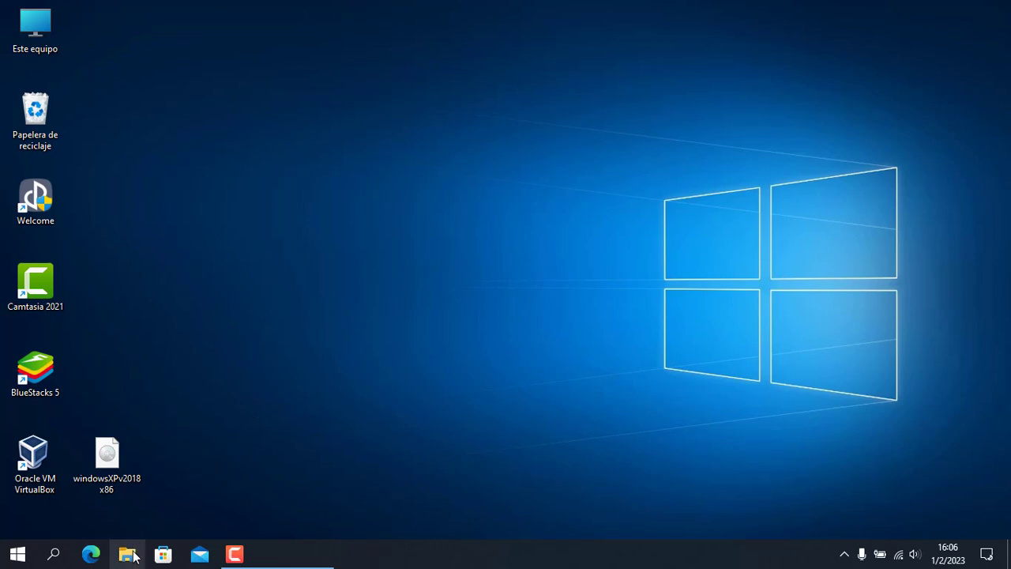
Step: Open the Programas (D:) drive in File Explorer and create a new folder in its root
{"action": "key", "text": "super+e"}
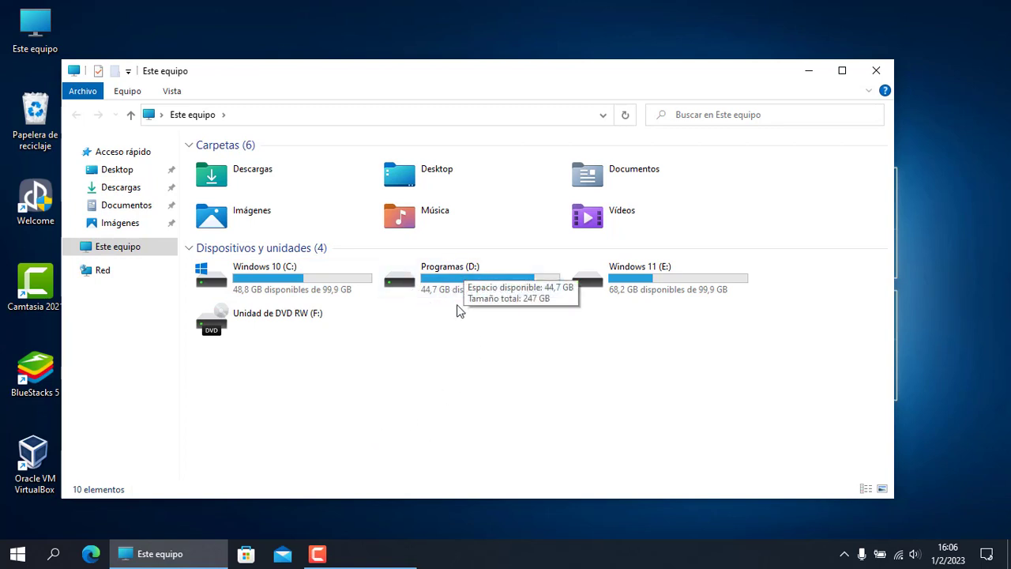
{"action": "double_click", "coordinate": [456, 278]}
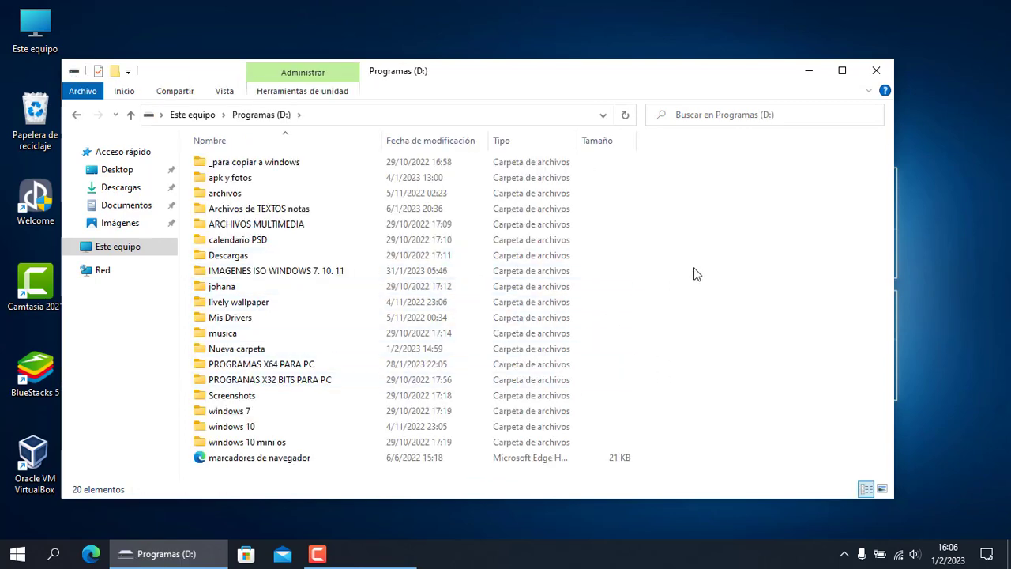
{"action": "right_click", "coordinate": [696, 201]}
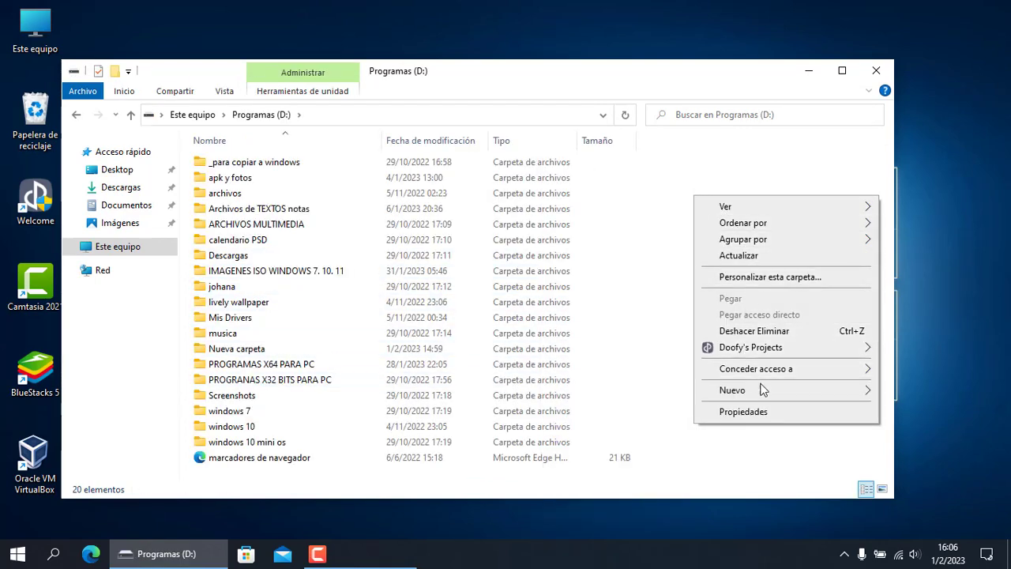
{"action": "mouse_move", "coordinate": [764, 392]}
{"action": "left_click", "coordinate": [601, 392]}
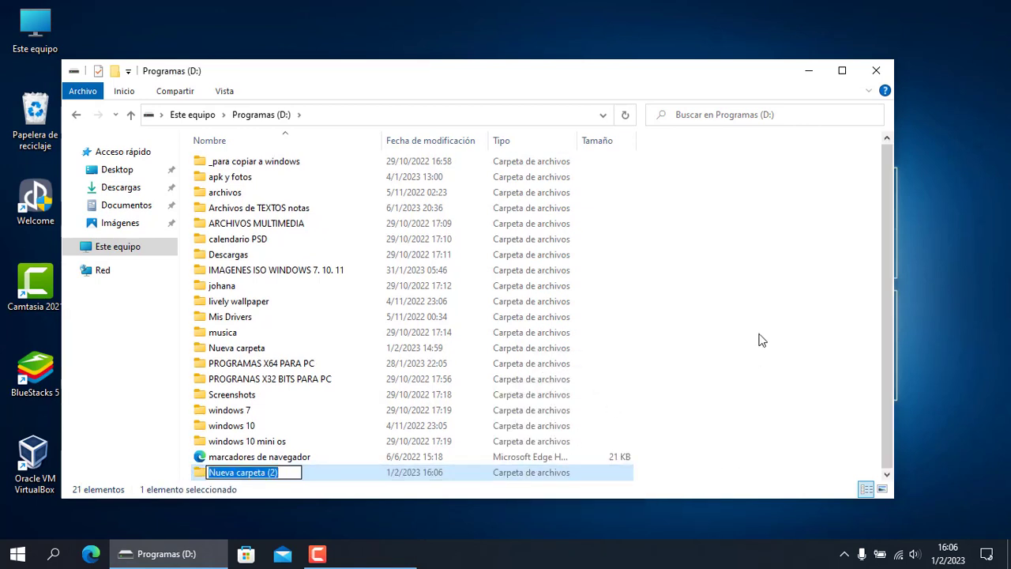
{"action": "left_click_drag", "start_coordinate": [540, 72], "coordinate": [543, 75]}
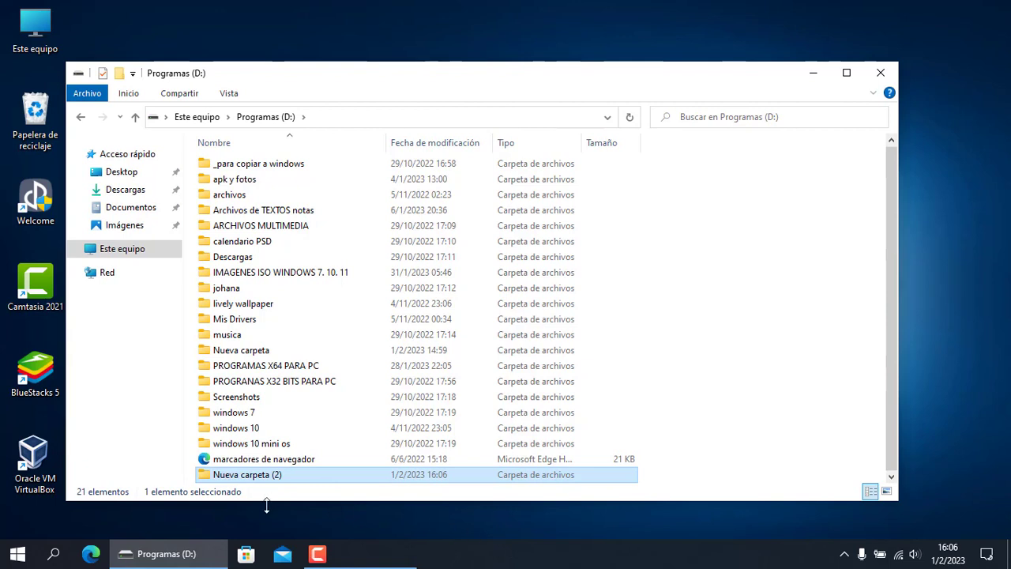
Step: Rename the new folder on drive D: as windowsxp, refresh the folder list and close File Explorer
{"action": "key", "text": "F2"}
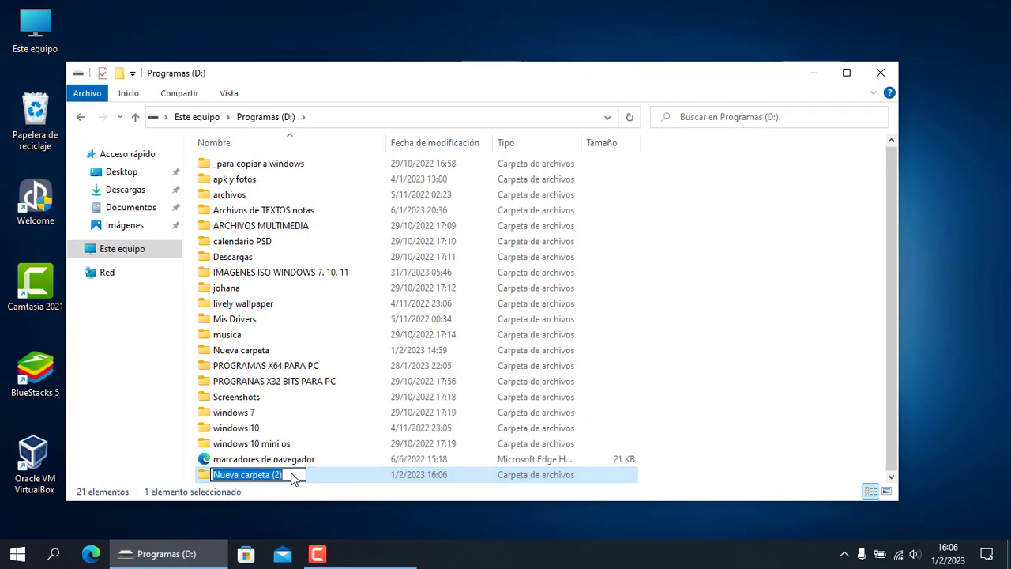
{"action": "key", "text": "BackSpace"}
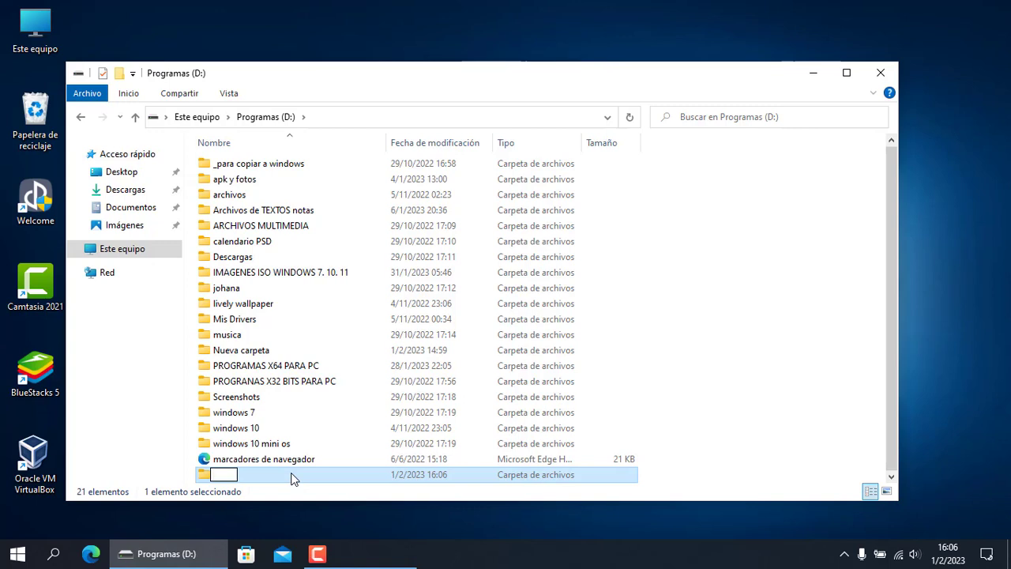
{"action": "type", "text": "windowsxp"}
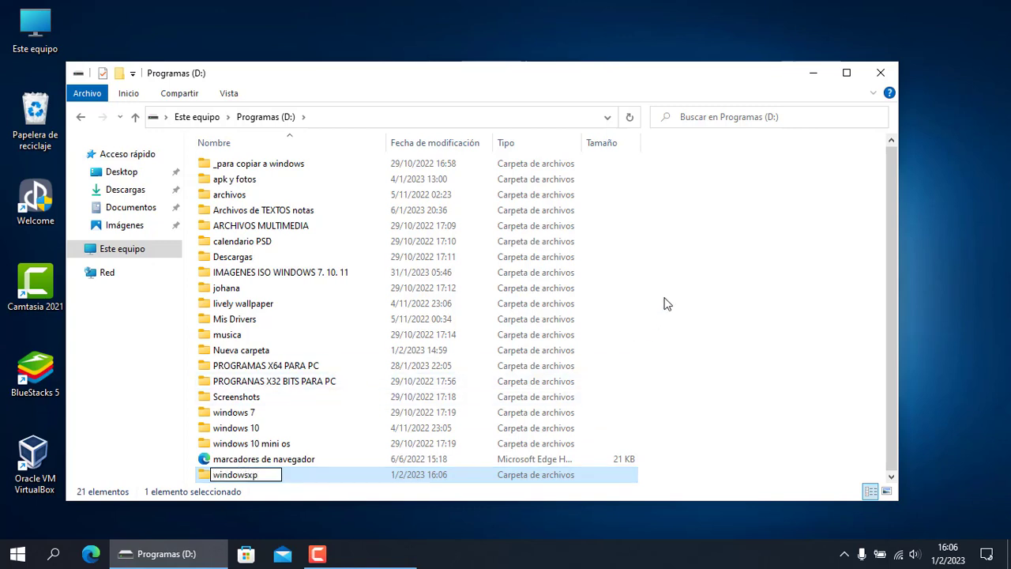
{"action": "left_click", "coordinate": [694, 252]}
{"action": "right_click", "coordinate": [718, 232]}
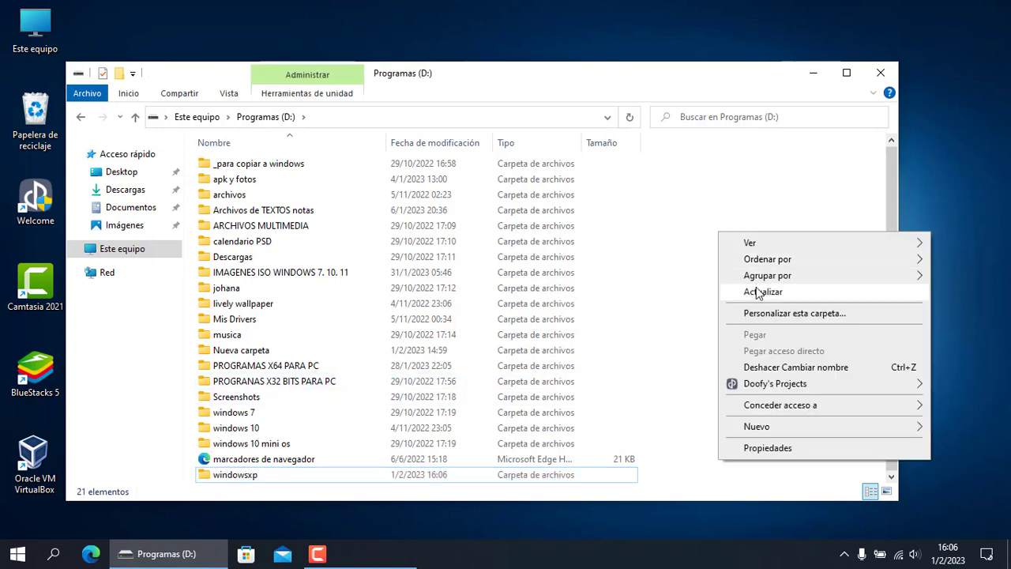
{"action": "left_click", "coordinate": [762, 289]}
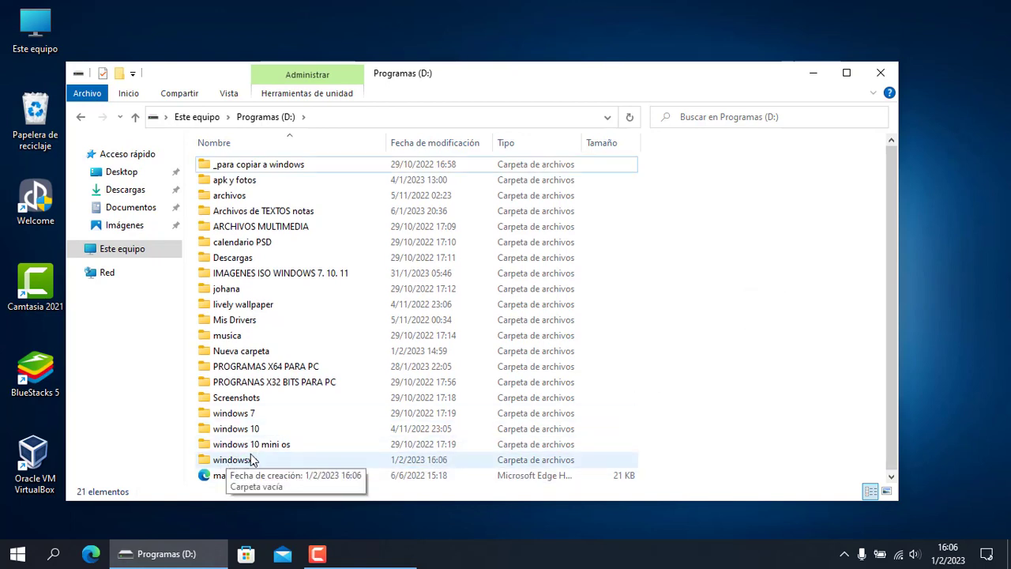
{"action": "left_click", "coordinate": [881, 73]}
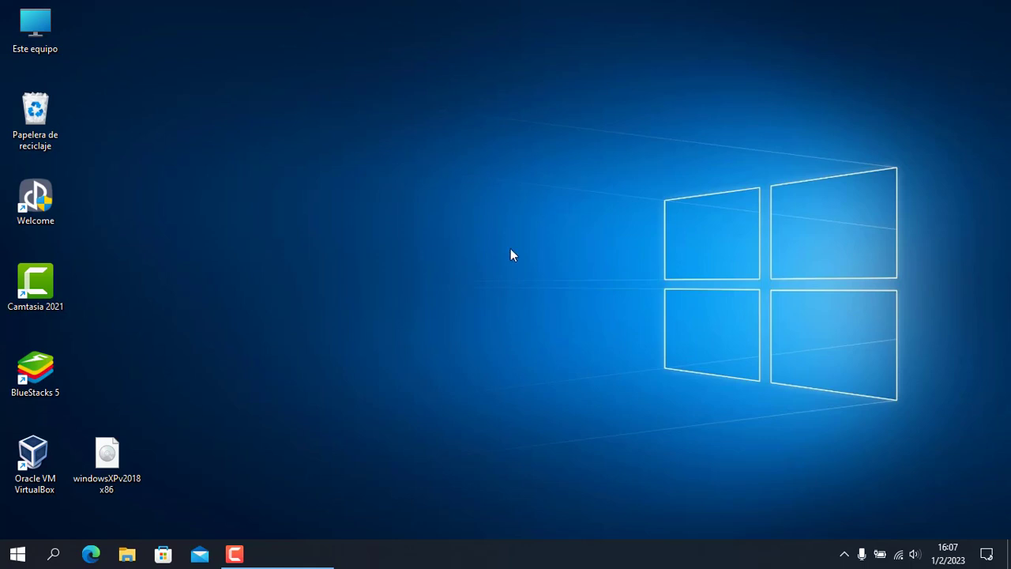
Step: Open Oracle VM VirtualBox and start a new virtual machine in expert mode, naming it windows xp
{"action": "double_click", "coordinate": [37, 469]}
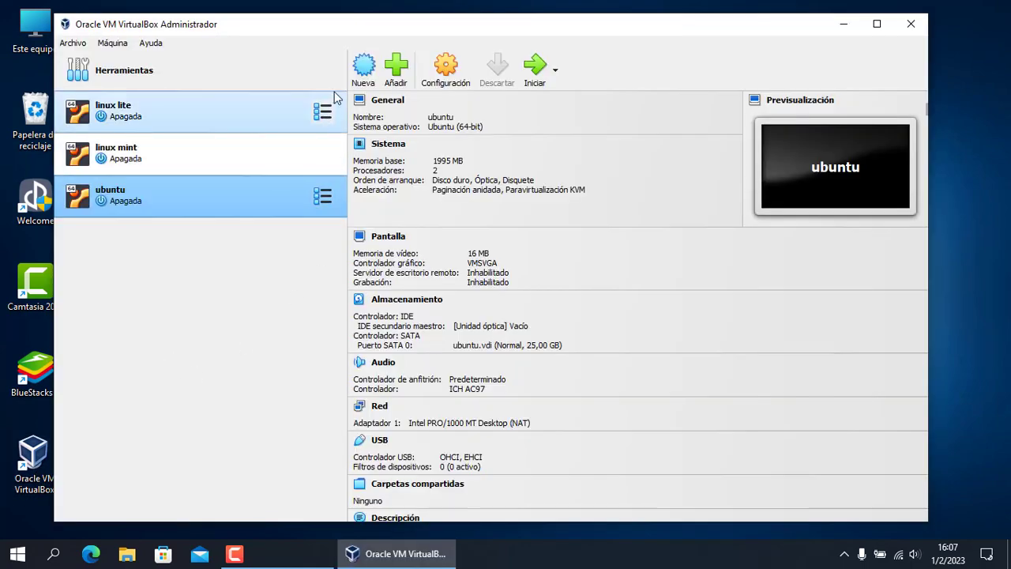
{"action": "left_click", "coordinate": [363, 71]}
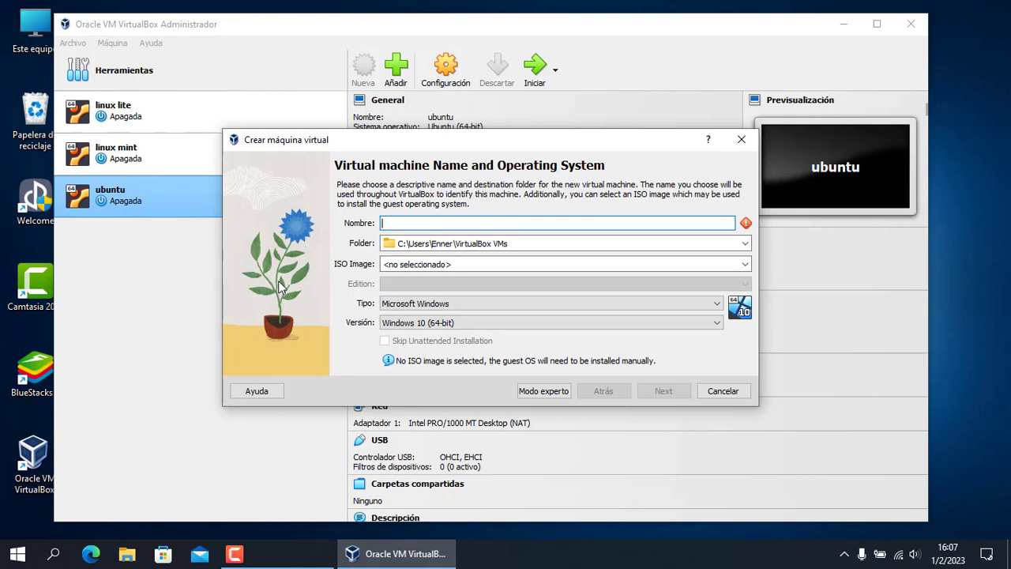
{"action": "left_click", "coordinate": [555, 391]}
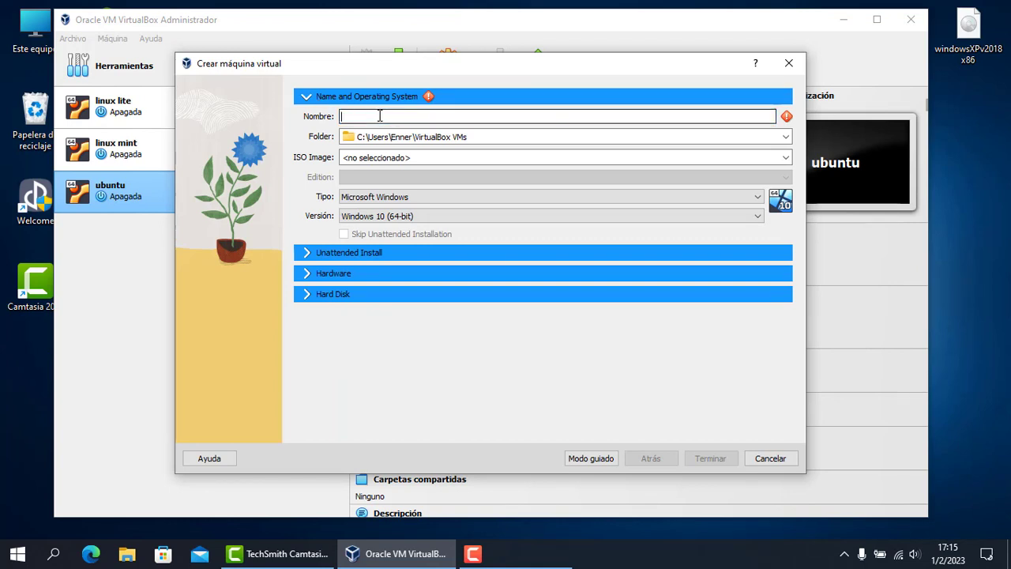
{"action": "type", "text": "win"}
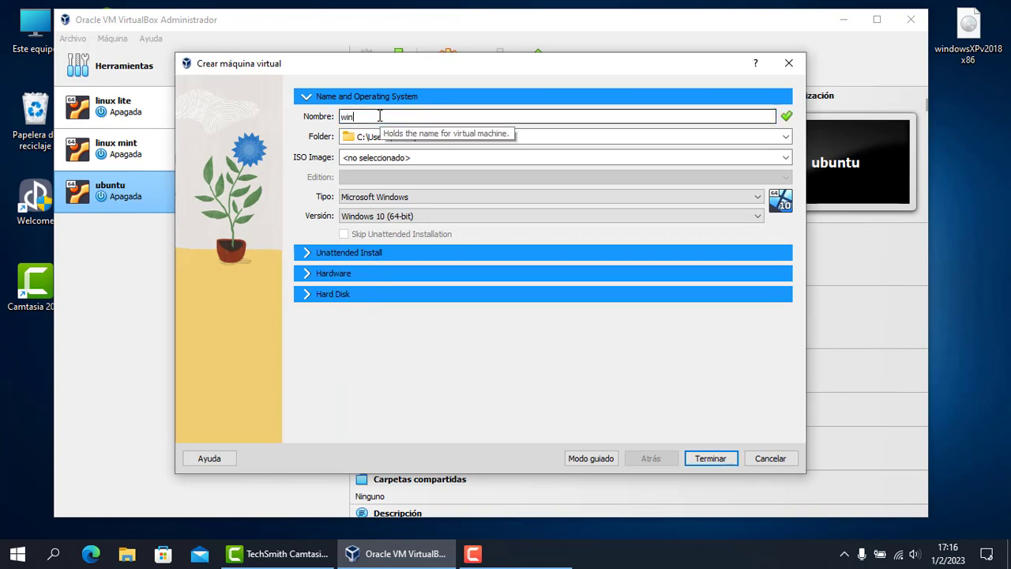
{"action": "type", "text": "dows xp"}
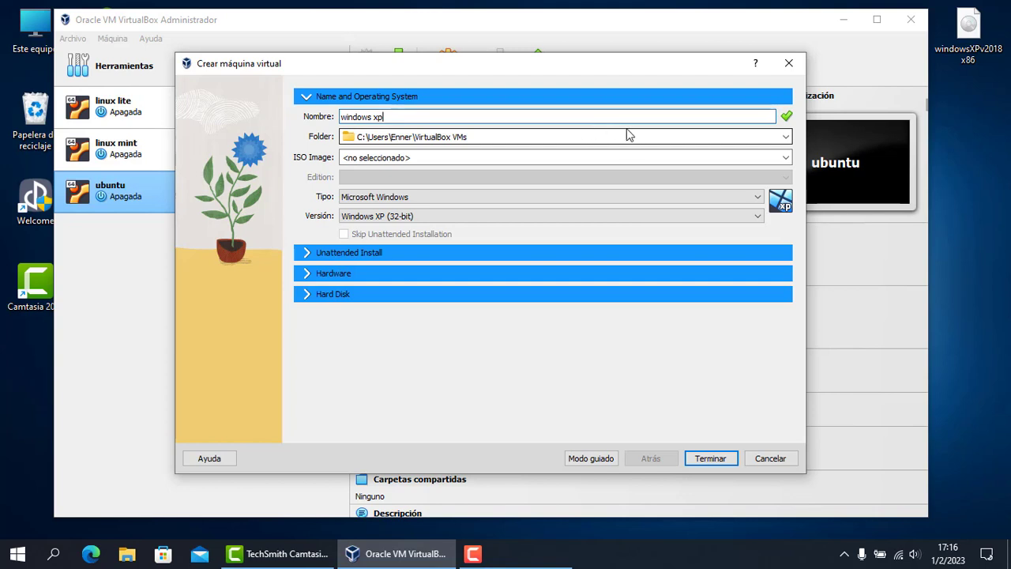
Step: Set the virtual machine's destination folder to D:\windowsxp
{"action": "left_click", "coordinate": [787, 137]}
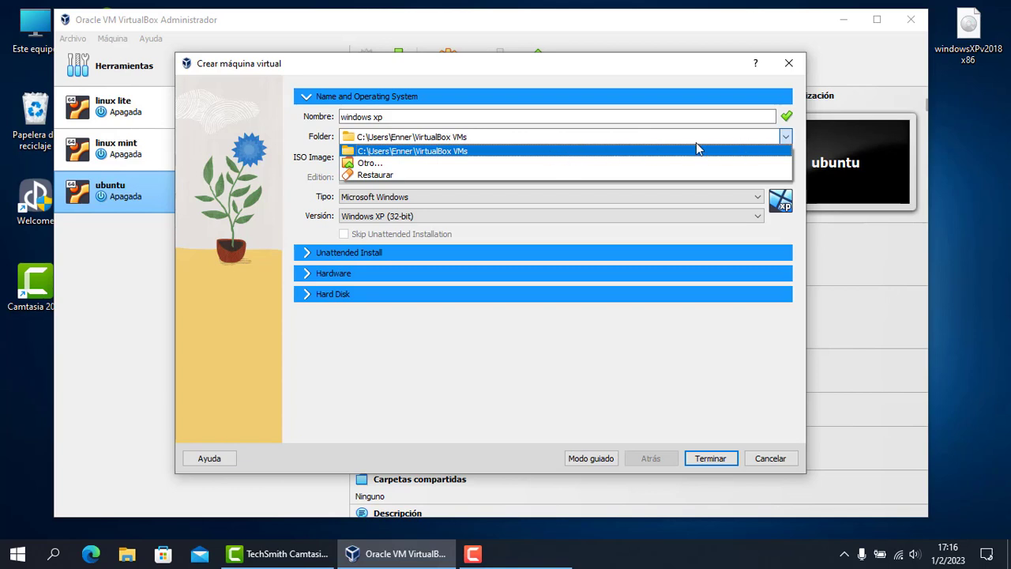
{"action": "left_click", "coordinate": [369, 163]}
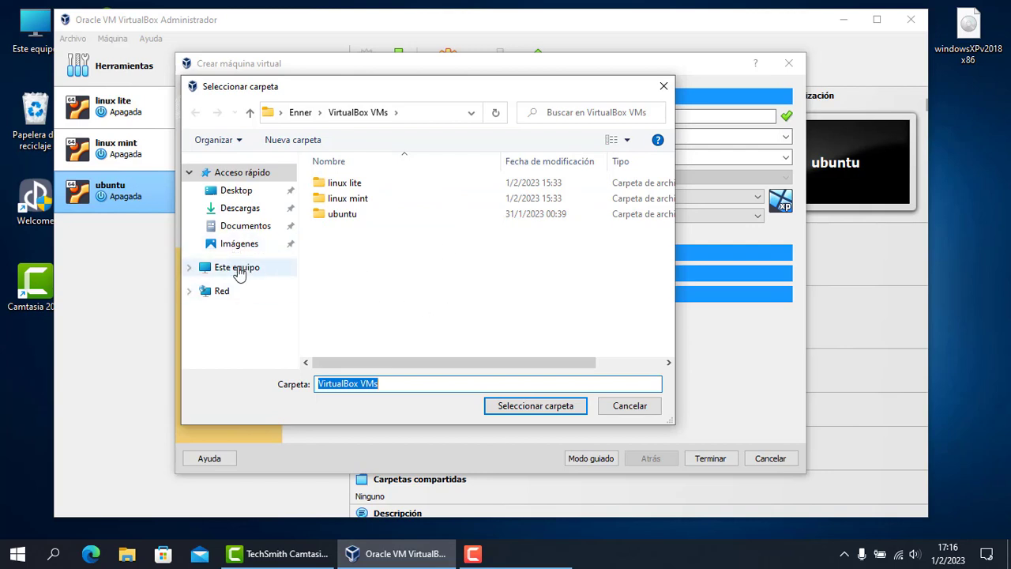
{"action": "left_click", "coordinate": [239, 270]}
{"action": "scroll", "coordinate": [395, 261], "scroll_direction": "down", "scroll_amount": 3}
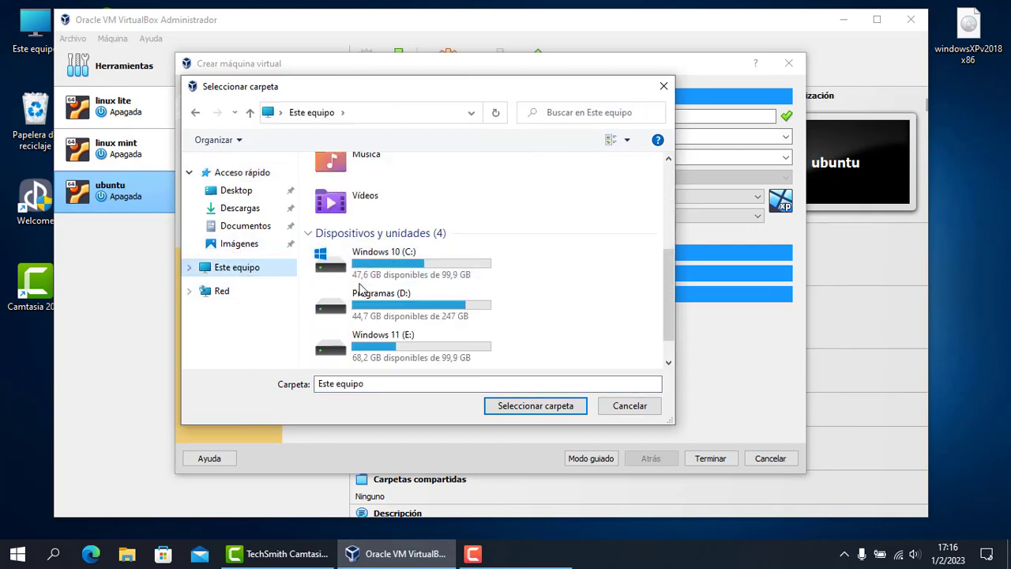
{"action": "double_click", "coordinate": [409, 301]}
{"action": "scroll", "coordinate": [404, 318], "scroll_direction": "down", "scroll_amount": 3}
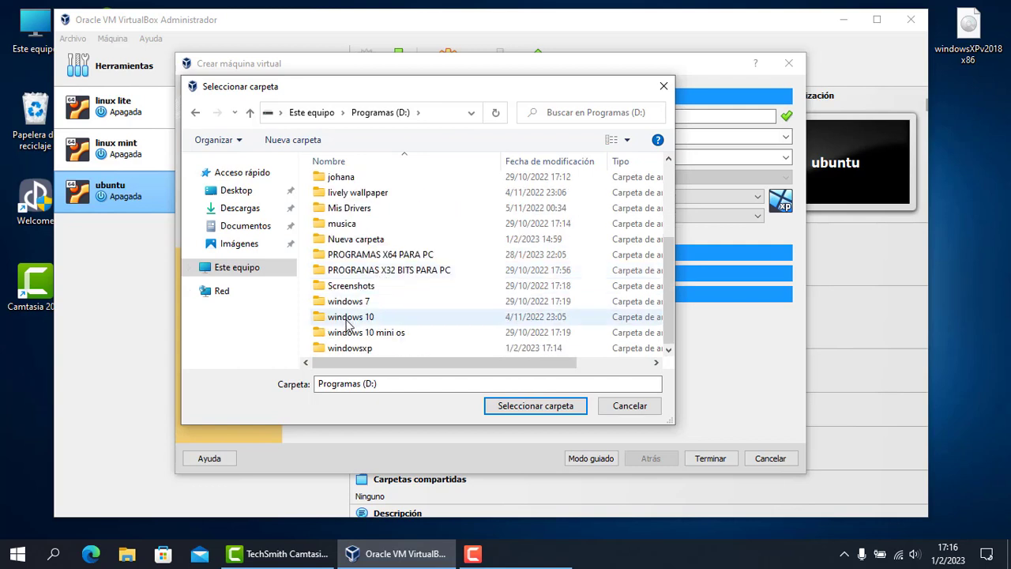
{"action": "left_click", "coordinate": [372, 352]}
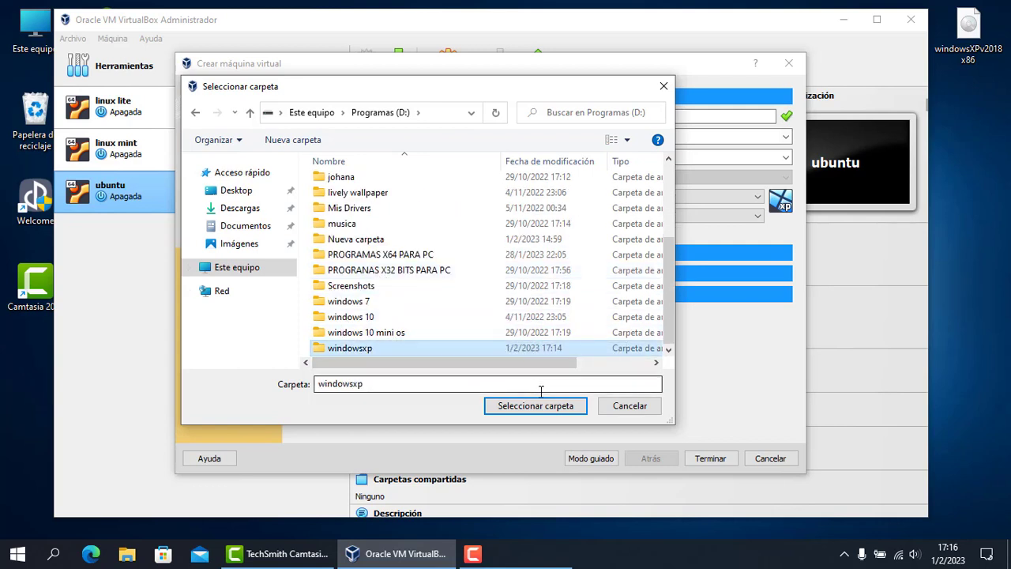
{"action": "left_click", "coordinate": [522, 406]}
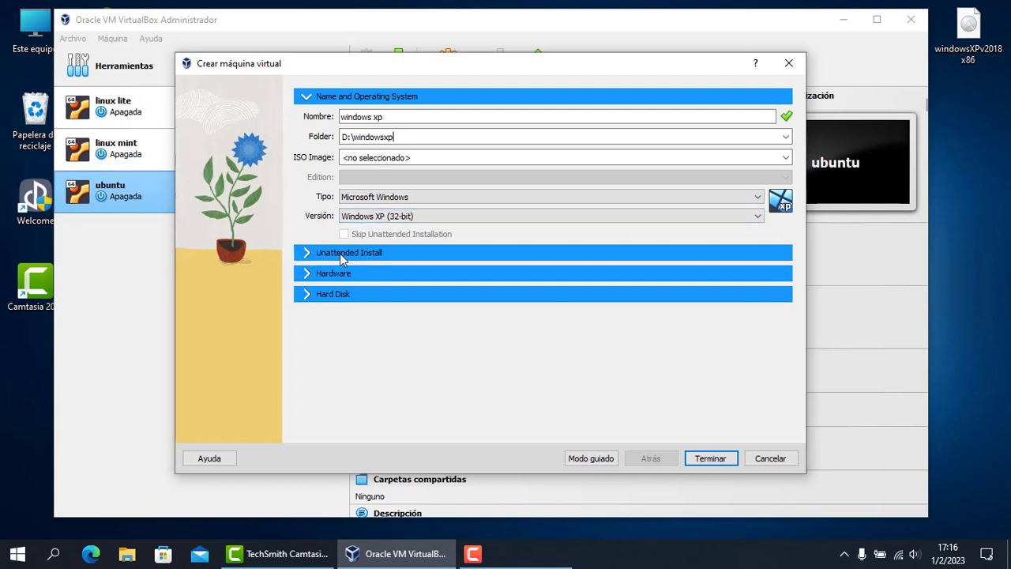
Step: Set the virtual machine's hardware to 1983 MB of base memory and 2 processors
{"action": "left_click", "coordinate": [308, 254]}
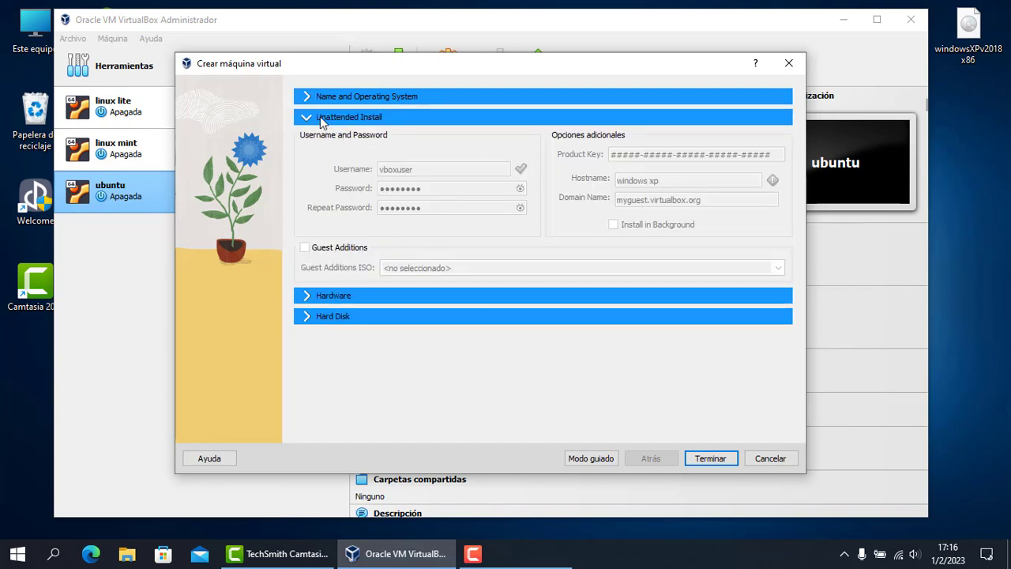
{"action": "left_click", "coordinate": [308, 297]}
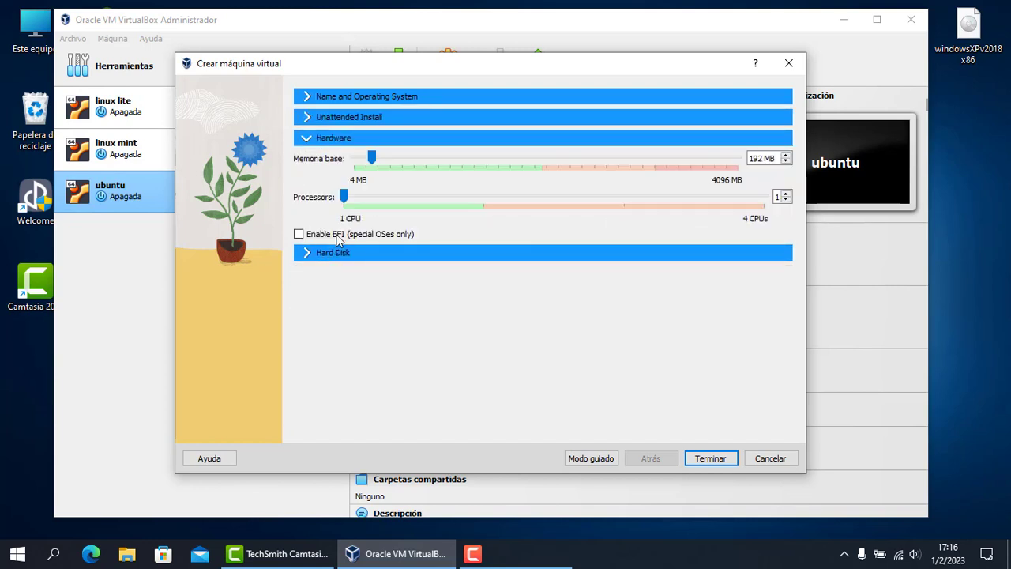
{"action": "left_click_drag", "start_coordinate": [377, 162], "coordinate": [535, 162]}
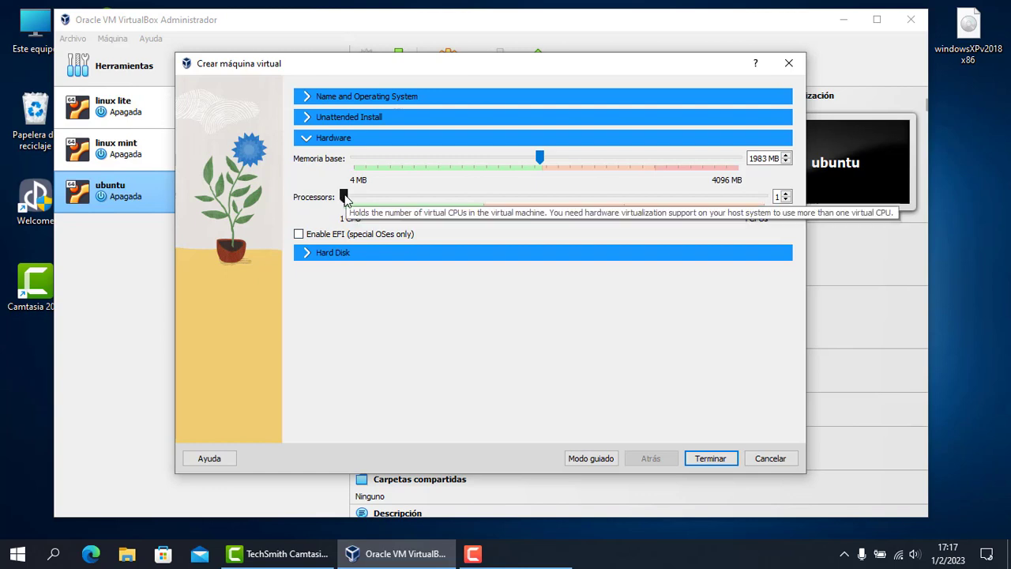
{"action": "left_click_drag", "start_coordinate": [345, 199], "coordinate": [474, 203]}
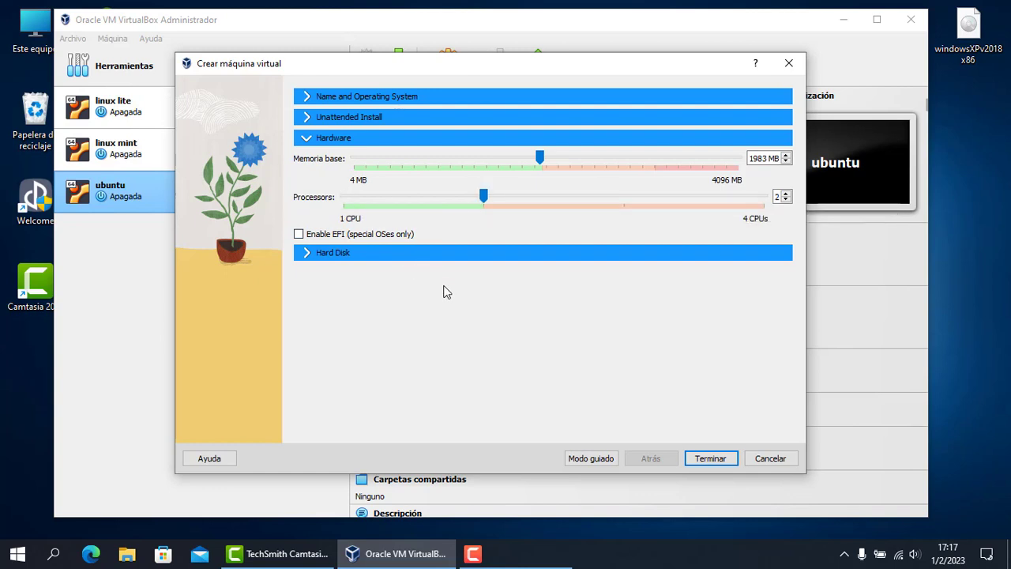
Step: Create the virtual machine with a new VDI virtual hard disk of about 20.21 GB stored under D:\windowsxp
{"action": "left_click", "coordinate": [308, 252]}
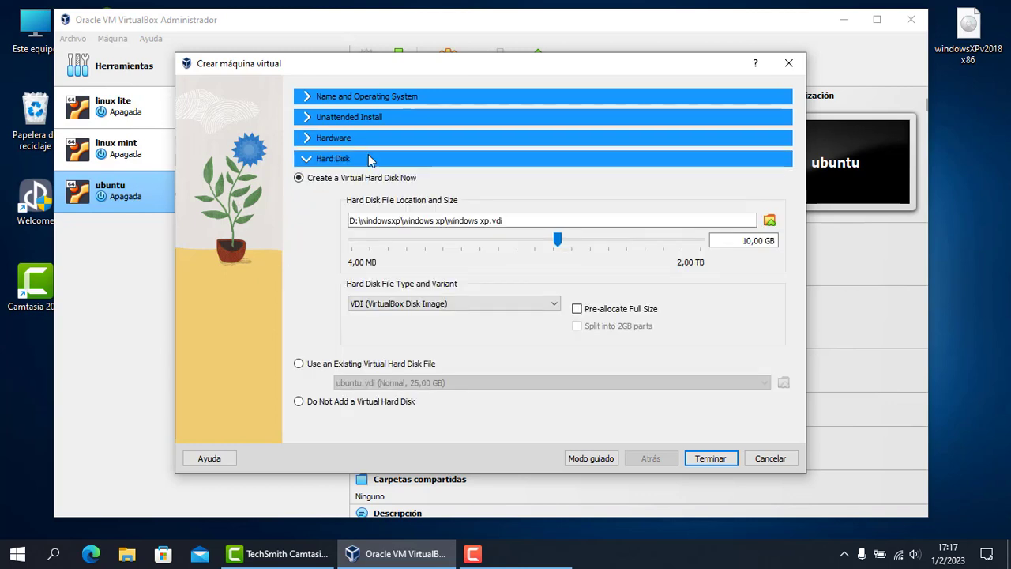
{"action": "left_click", "coordinate": [356, 225]}
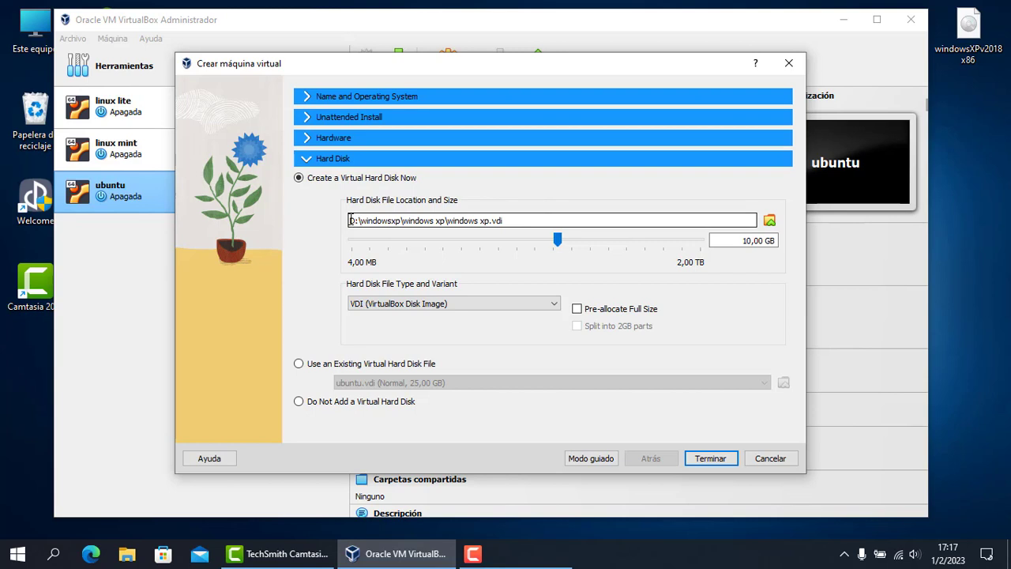
{"action": "left_click", "coordinate": [769, 219]}
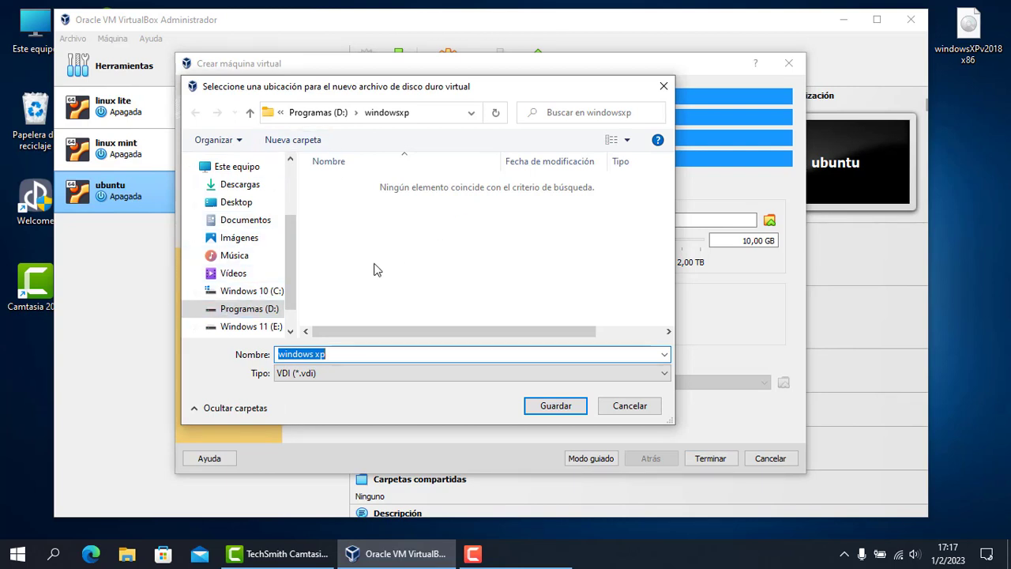
{"action": "left_click", "coordinate": [229, 312]}
{"action": "scroll", "coordinate": [390, 261], "scroll_direction": "down", "scroll_amount": 5}
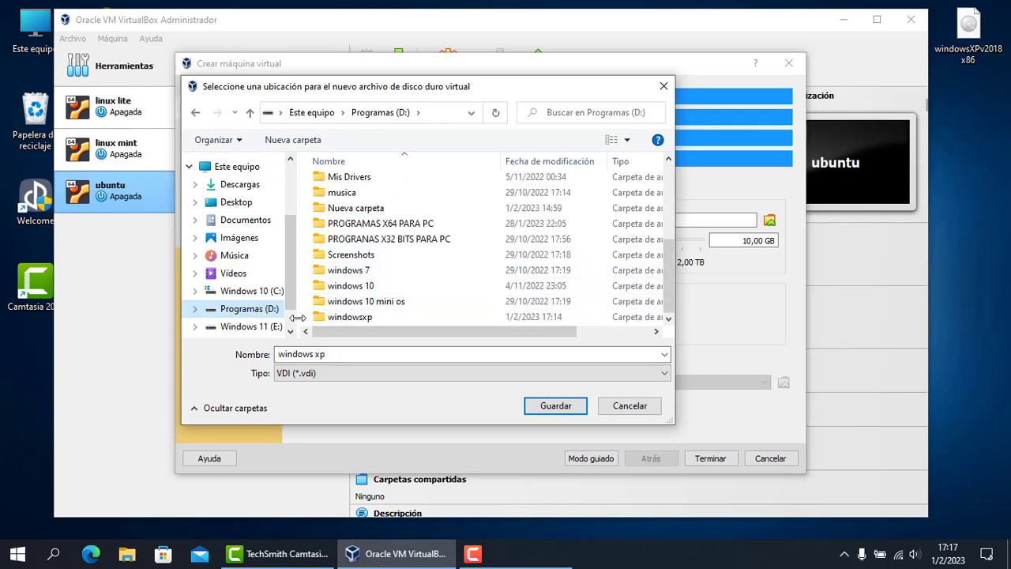
{"action": "left_click", "coordinate": [663, 86]}
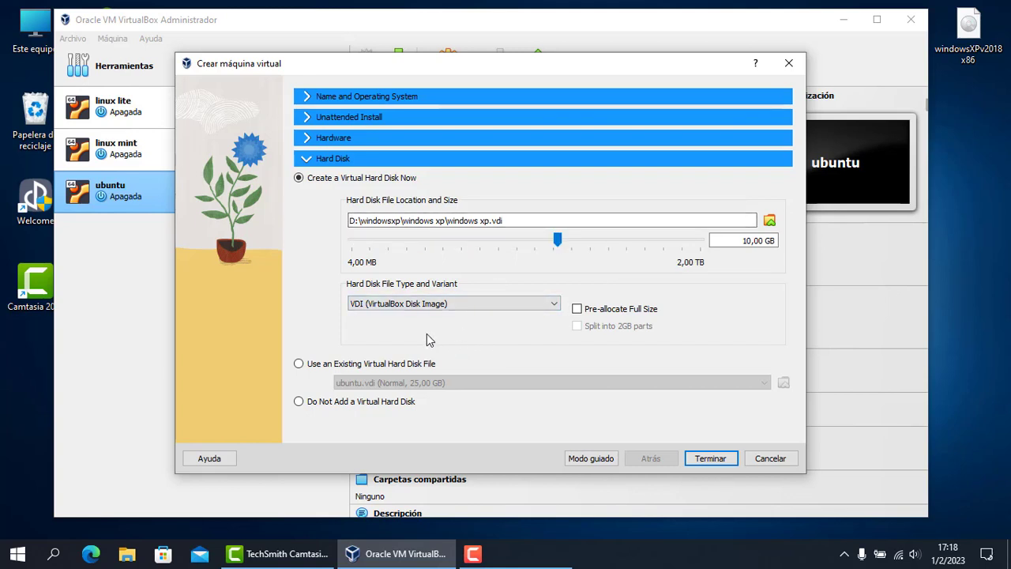
{"action": "left_click_drag", "start_coordinate": [558, 242], "coordinate": [579, 243]}
{"action": "left_click", "coordinate": [713, 461]}
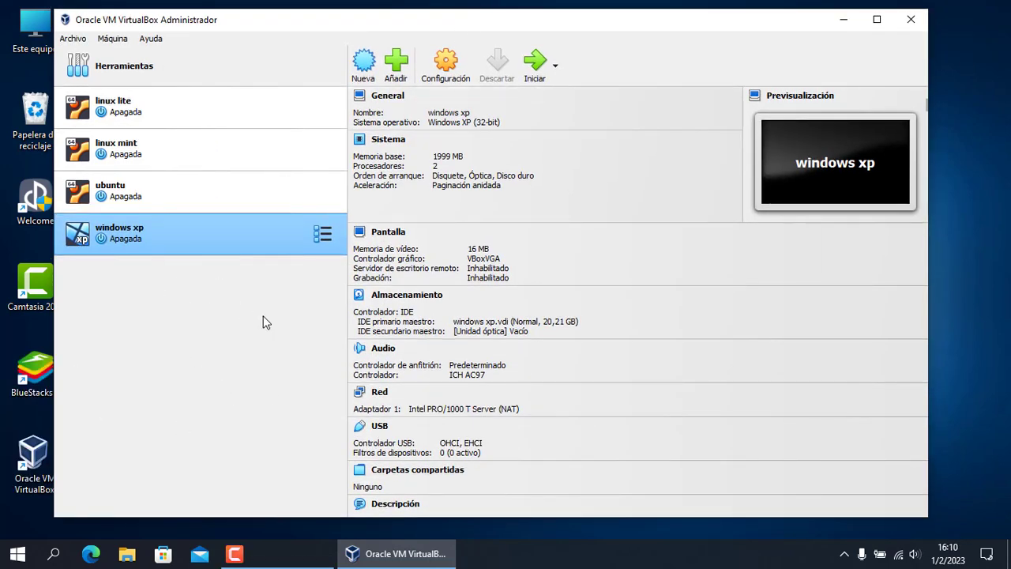
Step: Open the optical disk selector for the empty optical drive in the windows xp machine's storage settings
{"action": "left_click", "coordinate": [170, 206]}
{"action": "left_click", "coordinate": [162, 245]}
{"action": "left_click", "coordinate": [447, 73]}
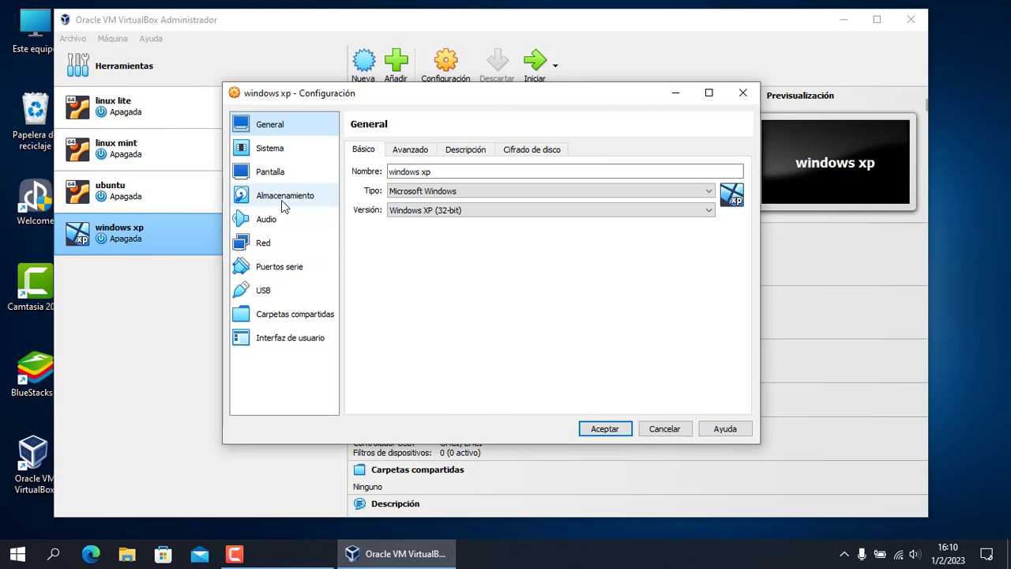
{"action": "left_click", "coordinate": [281, 197]}
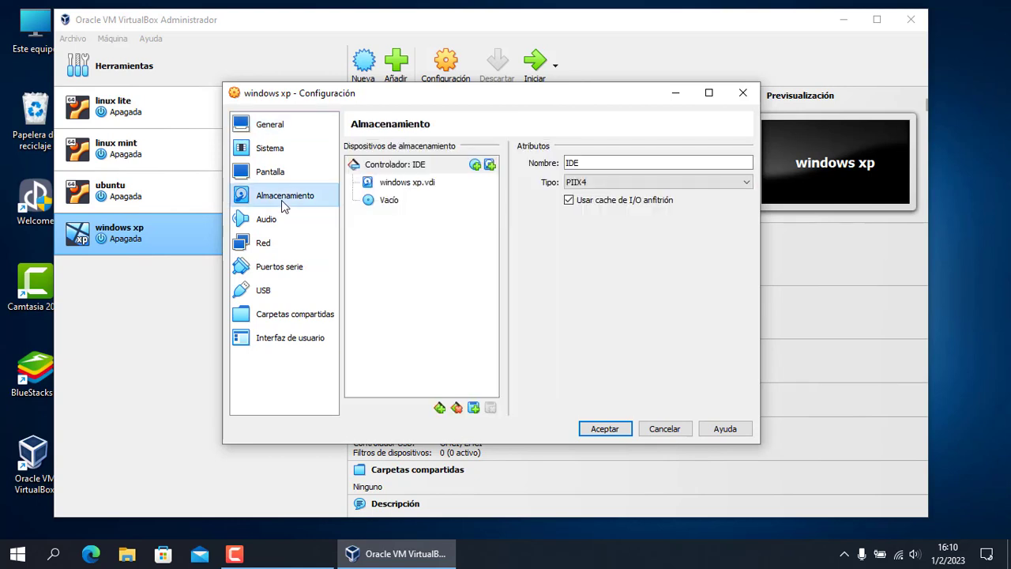
{"action": "left_click", "coordinate": [381, 202]}
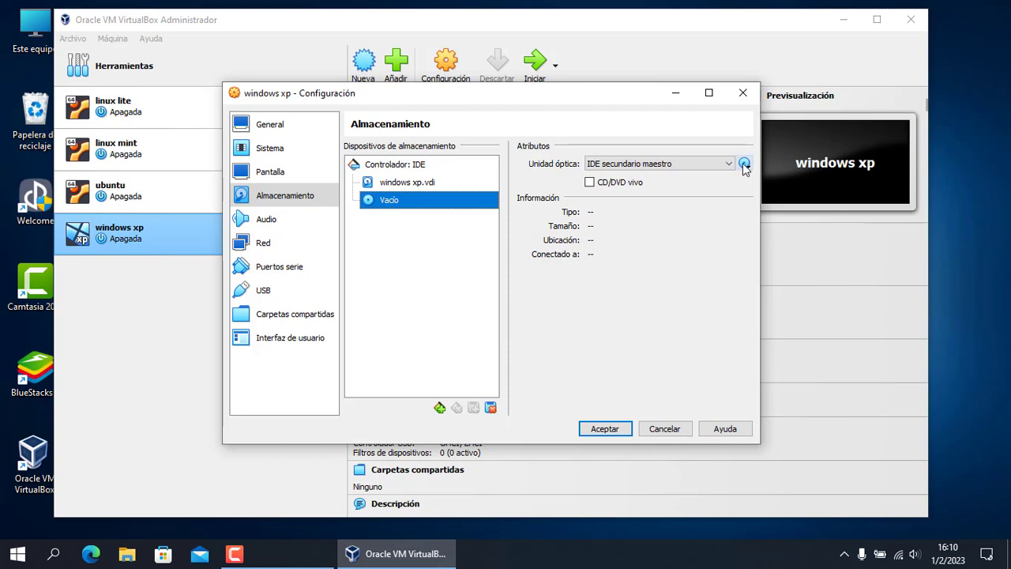
{"action": "left_click", "coordinate": [745, 165]}
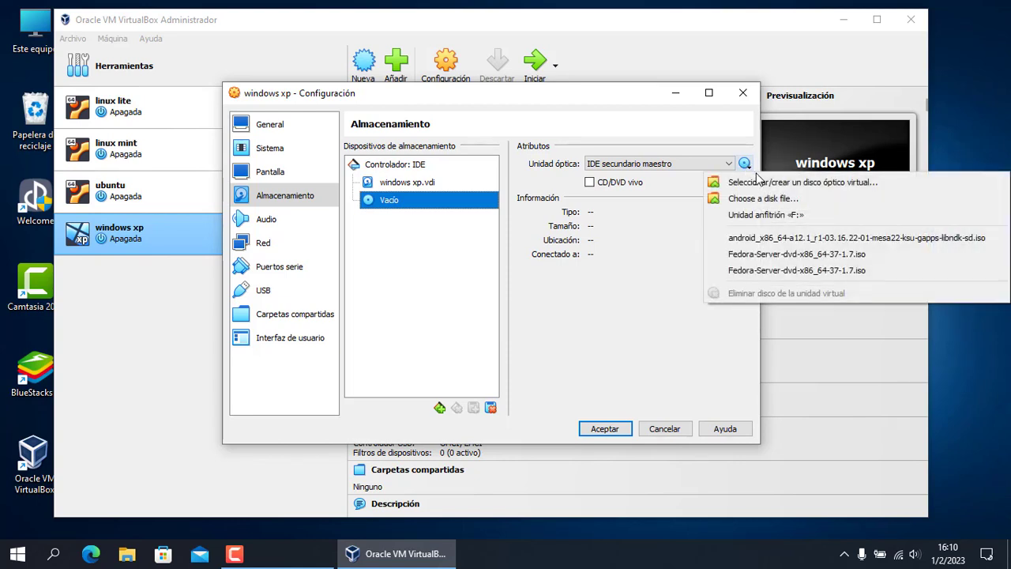
{"action": "left_click", "coordinate": [765, 184]}
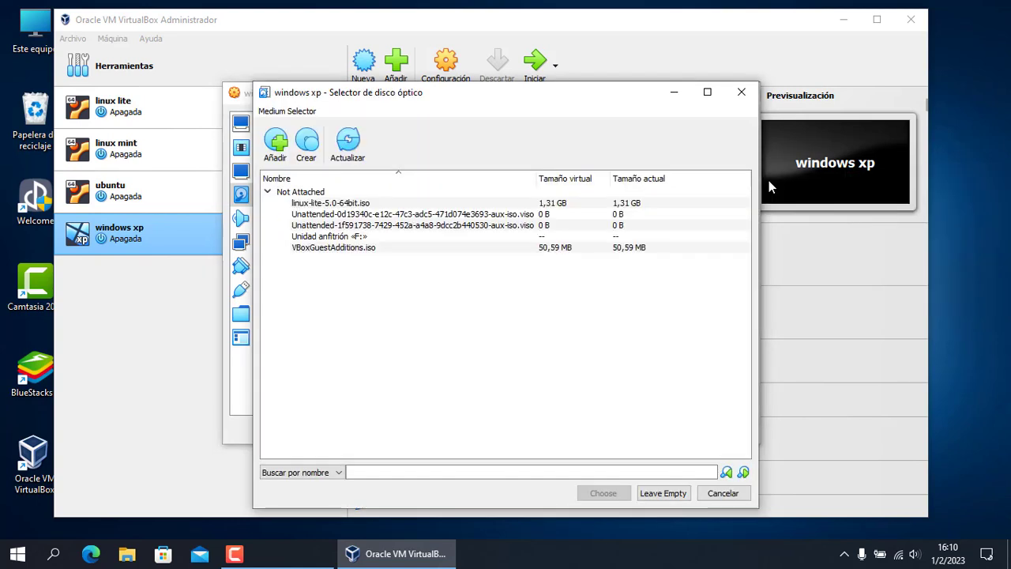
Step: Add windowsXPv2018 x86.iso from the Desktop folder and choose it as the disk in the machine's optical drive
{"action": "left_click", "coordinate": [275, 142]}
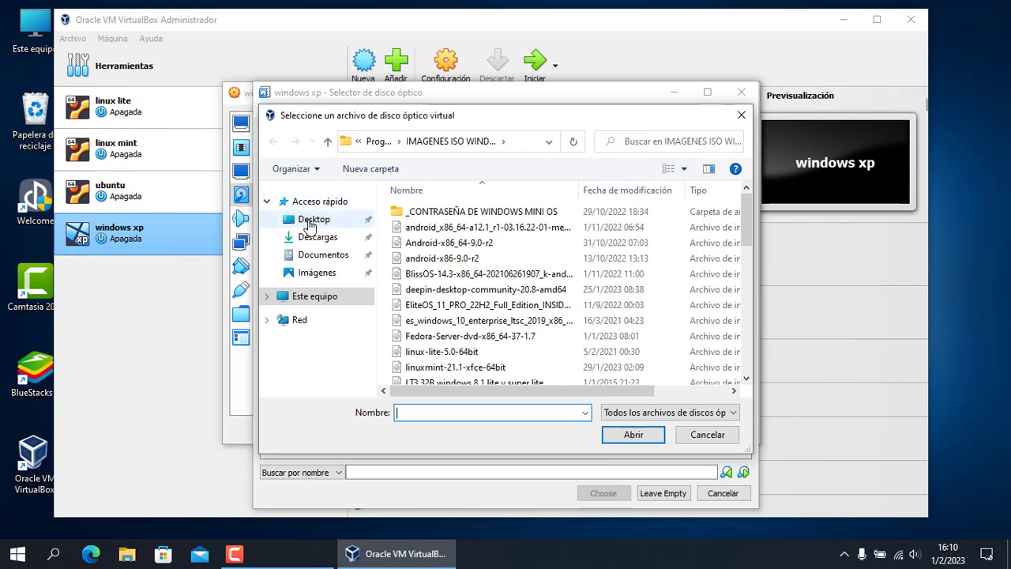
{"action": "left_click", "coordinate": [310, 220]}
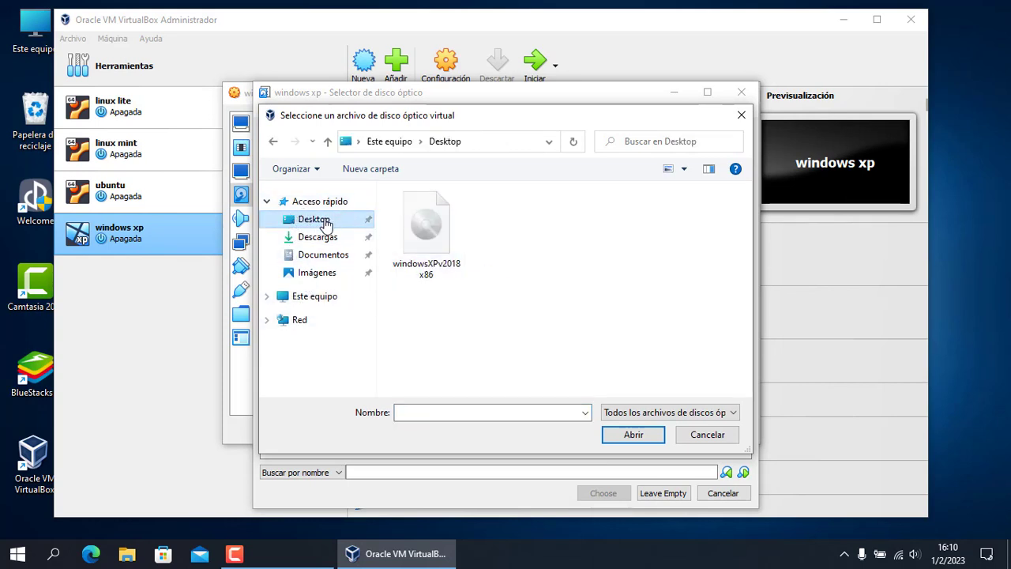
{"action": "left_click", "coordinate": [315, 238]}
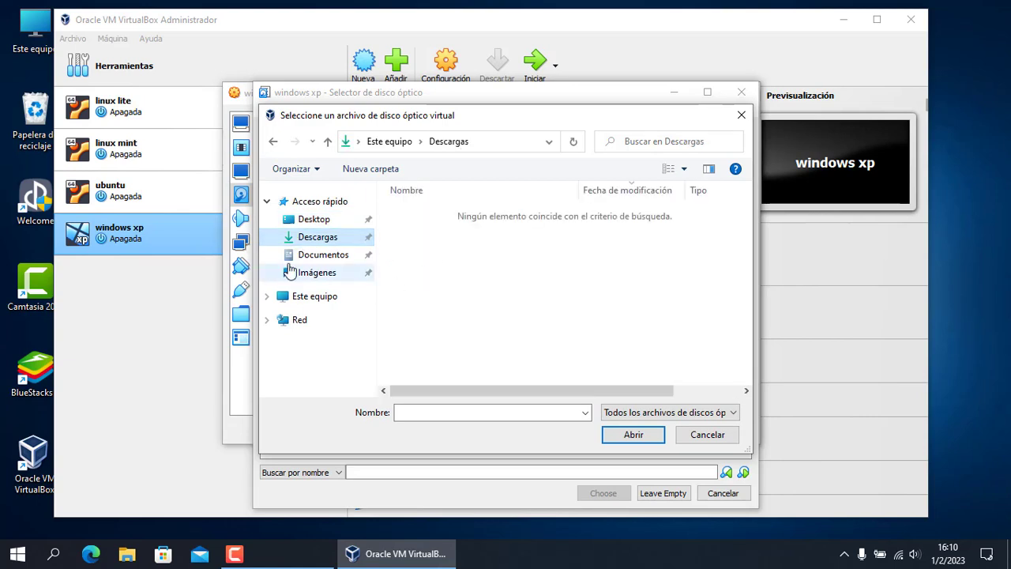
{"action": "left_click", "coordinate": [298, 222]}
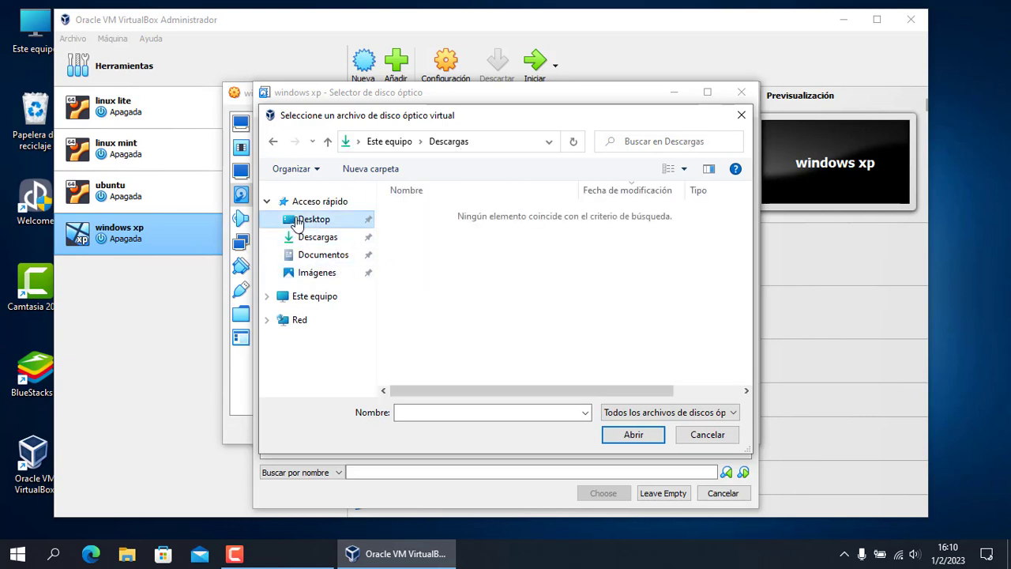
{"action": "left_click", "coordinate": [424, 235]}
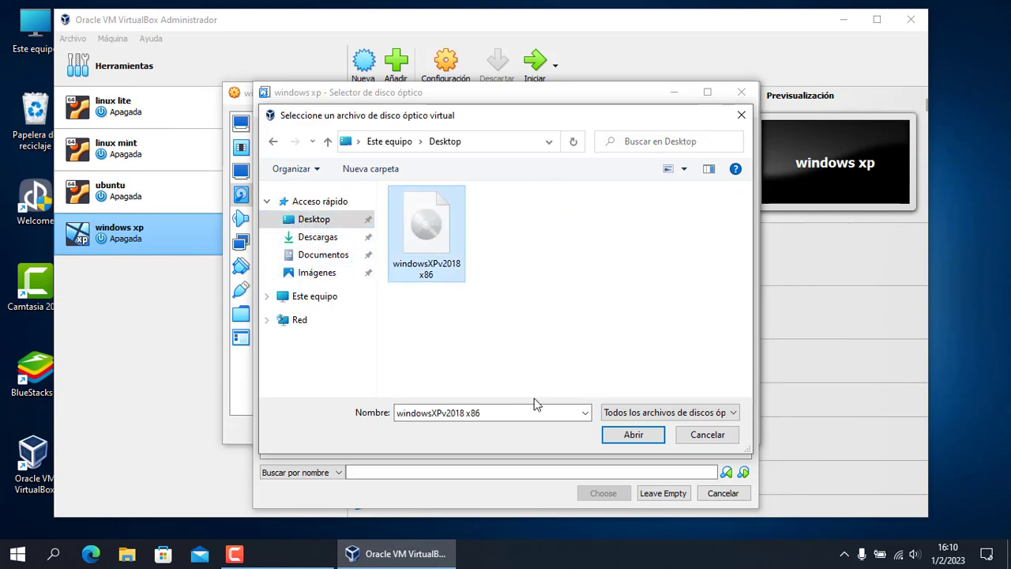
{"action": "left_click", "coordinate": [633, 434]}
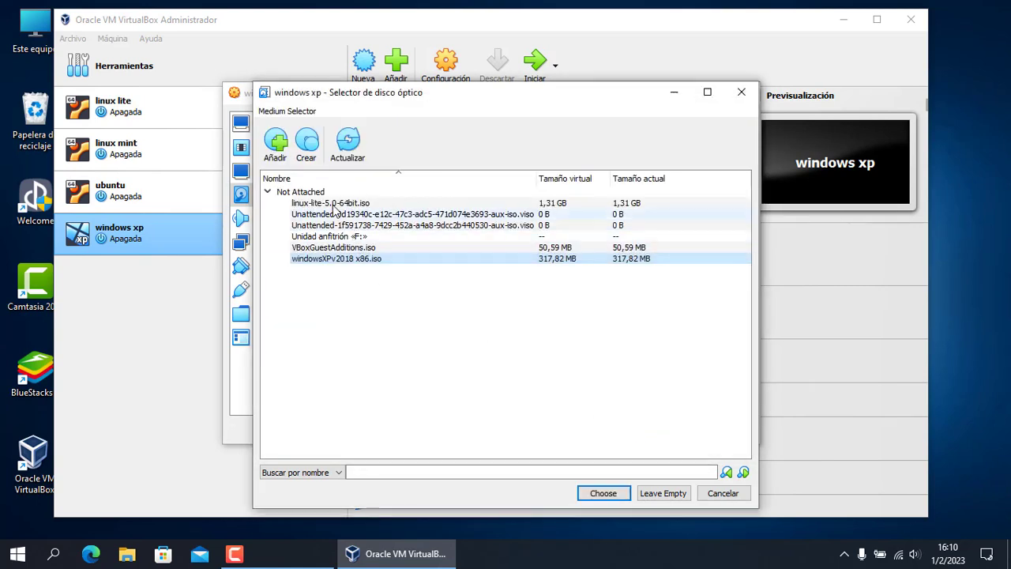
{"action": "left_click", "coordinate": [613, 496]}
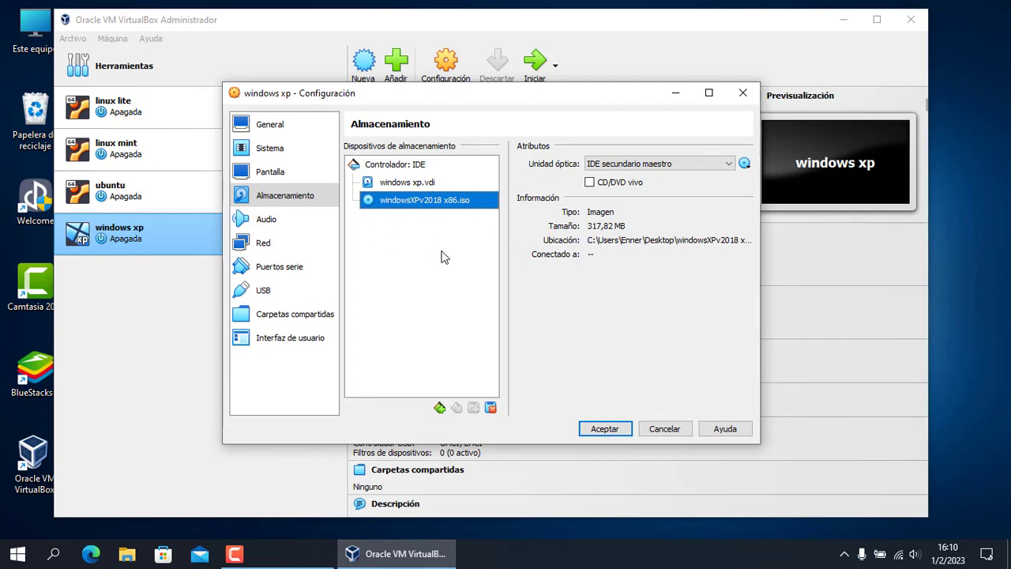
Step: Set both the shared clipboard and drag-and-drop options to Bidireccional and save the machine's settings
{"action": "left_click", "coordinate": [250, 125]}
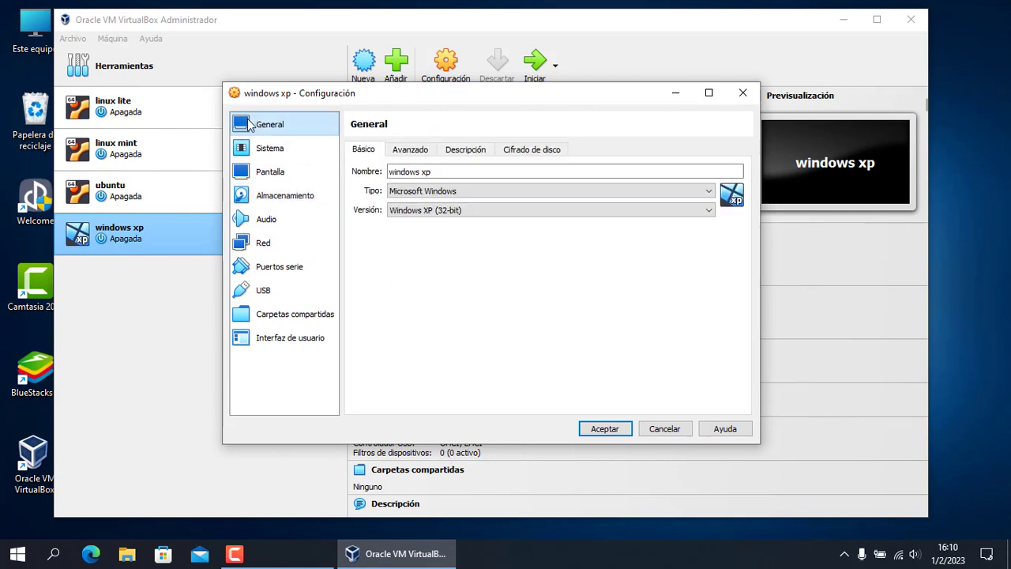
{"action": "left_click", "coordinate": [406, 151]}
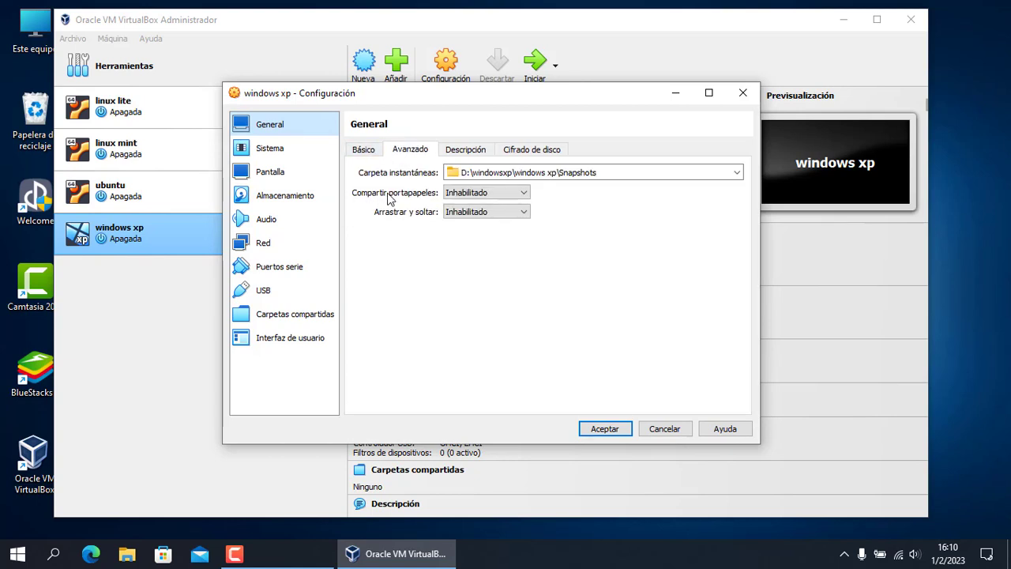
{"action": "left_click", "coordinate": [505, 196]}
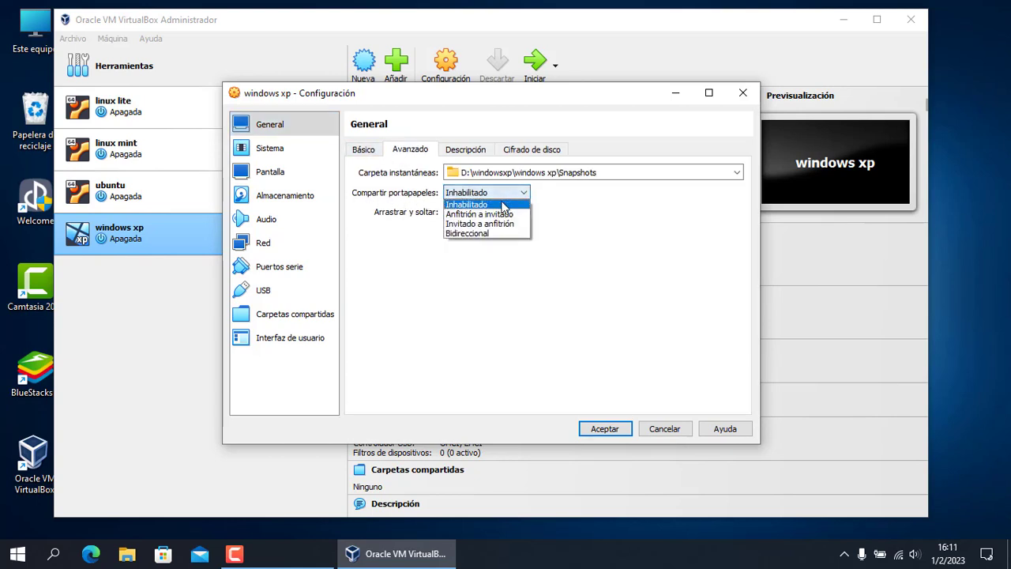
{"action": "left_click", "coordinate": [473, 234]}
{"action": "left_click", "coordinate": [471, 212]}
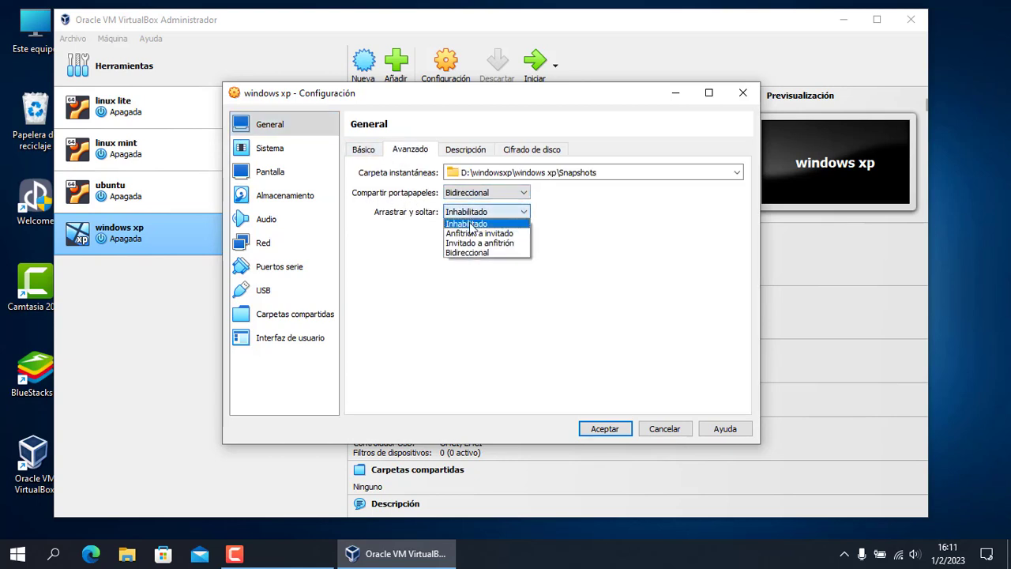
{"action": "left_click", "coordinate": [469, 251]}
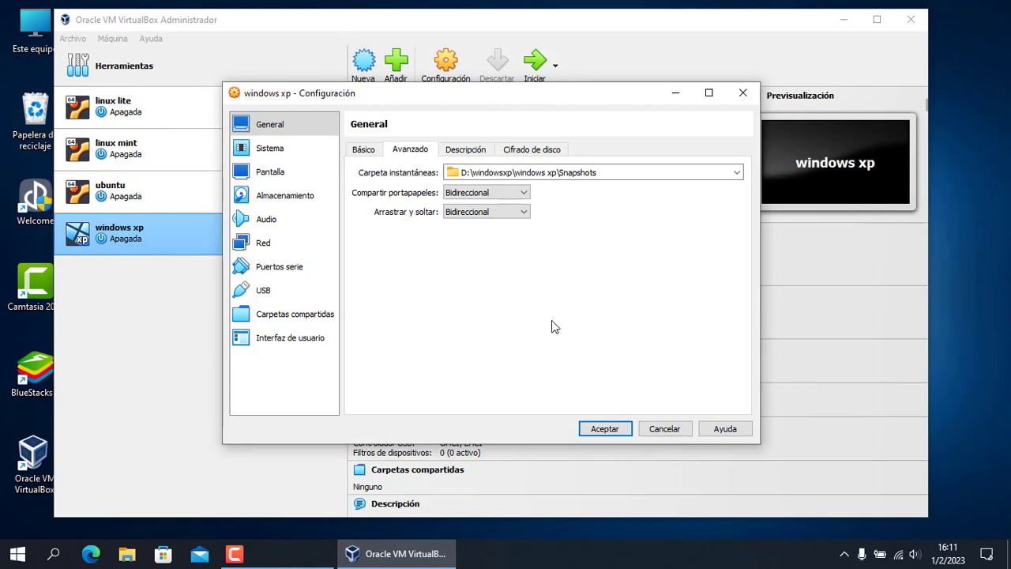
{"action": "left_click", "coordinate": [604, 429]}
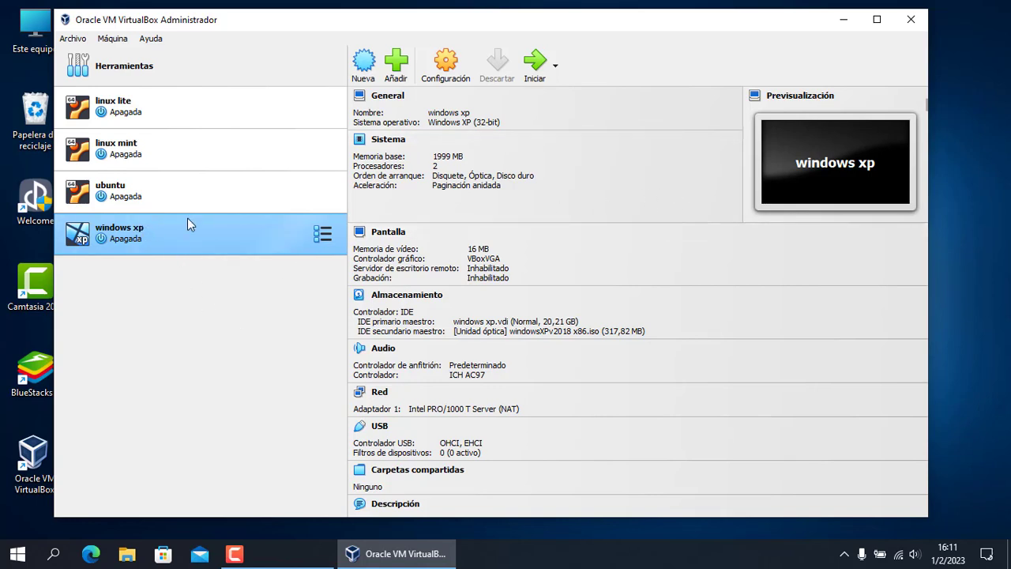
Step: Review the windows xp machine's system and storage settings, including its hard disk, and the free space on the host drives
{"action": "left_click", "coordinate": [446, 71]}
{"action": "left_click", "coordinate": [270, 199]}
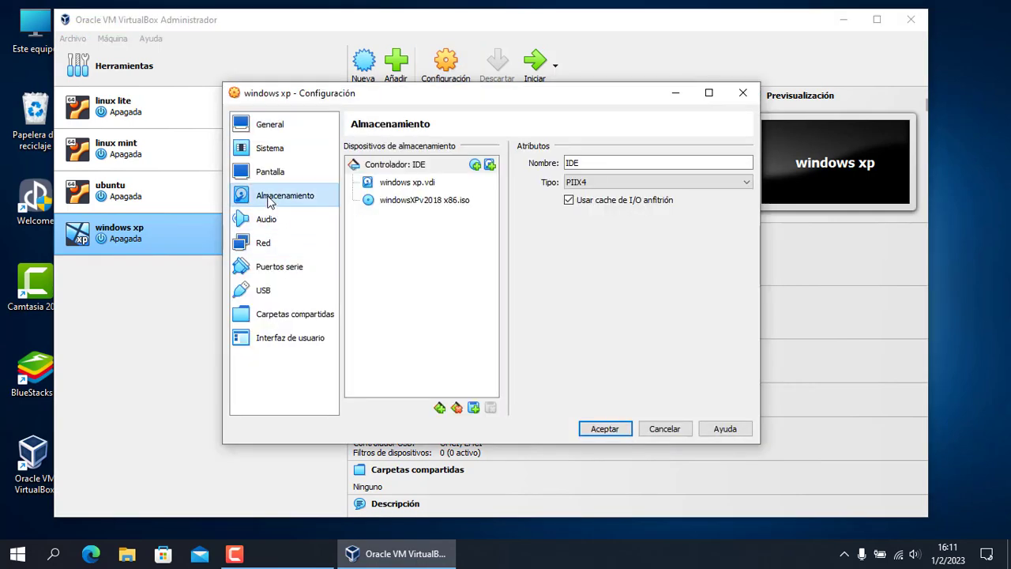
{"action": "left_click", "coordinate": [272, 150]}
{"action": "left_click", "coordinate": [285, 196]}
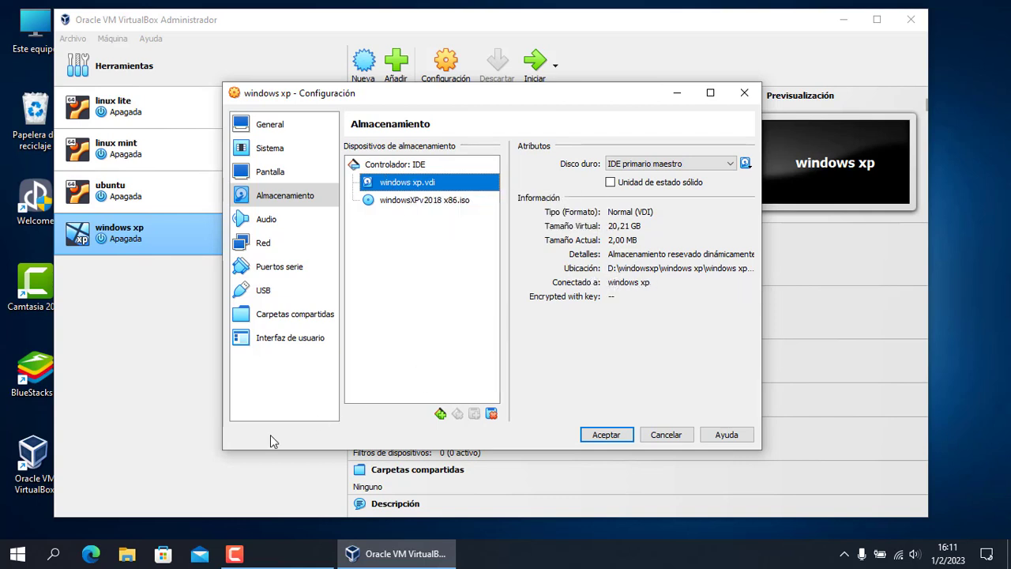
{"action": "left_click", "coordinate": [128, 555]}
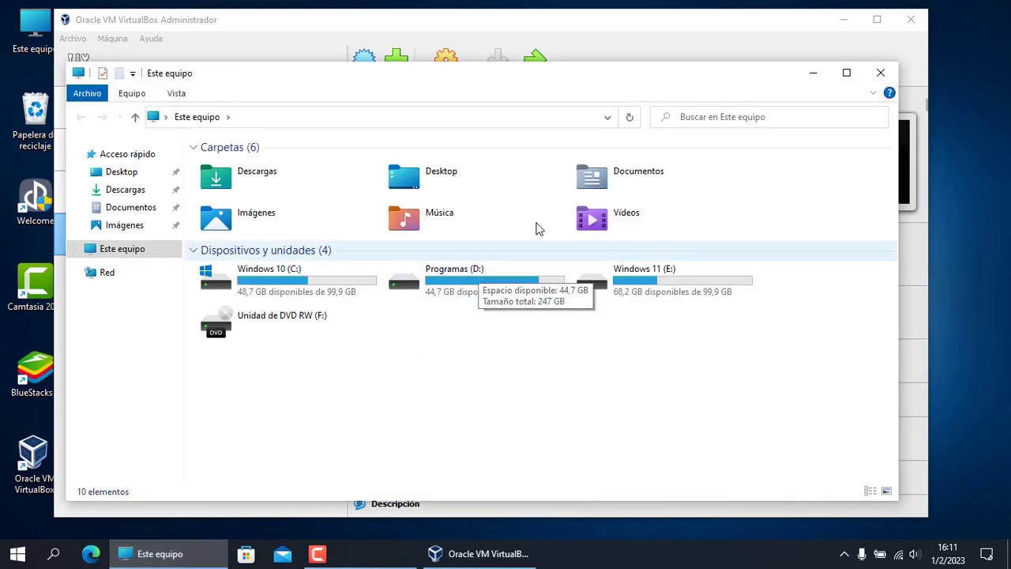
{"action": "left_click", "coordinate": [883, 74]}
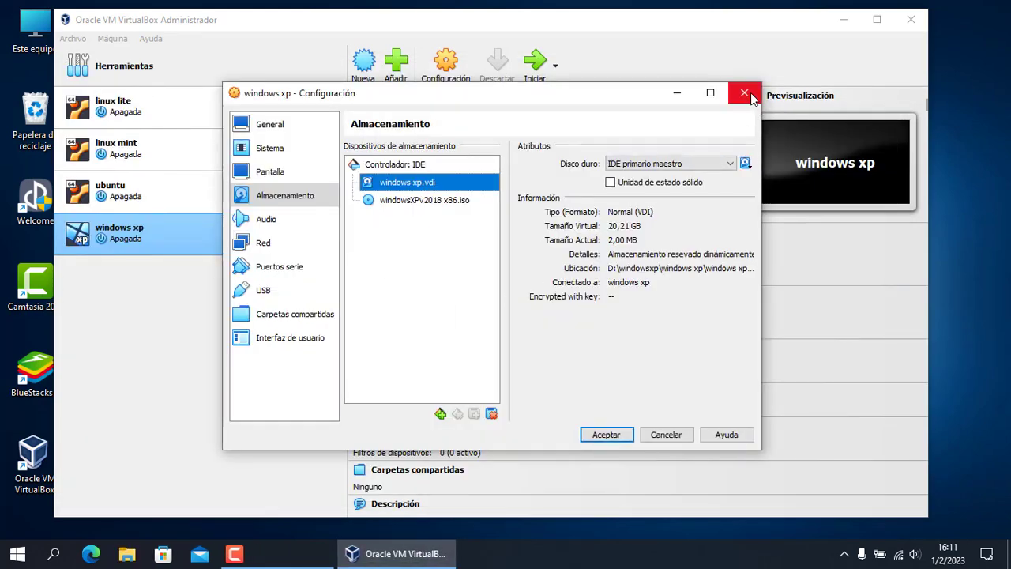
{"action": "left_click", "coordinate": [606, 435]}
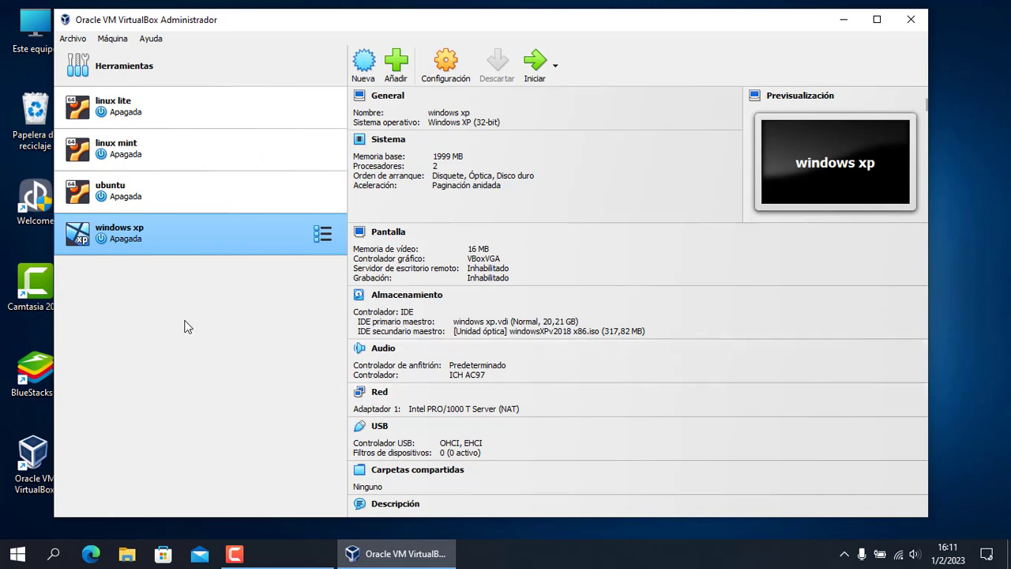
Step: Start the windows xp virtual machine and dismiss the mouse integration and keyboard capture notifications
{"action": "left_click", "coordinate": [536, 67]}
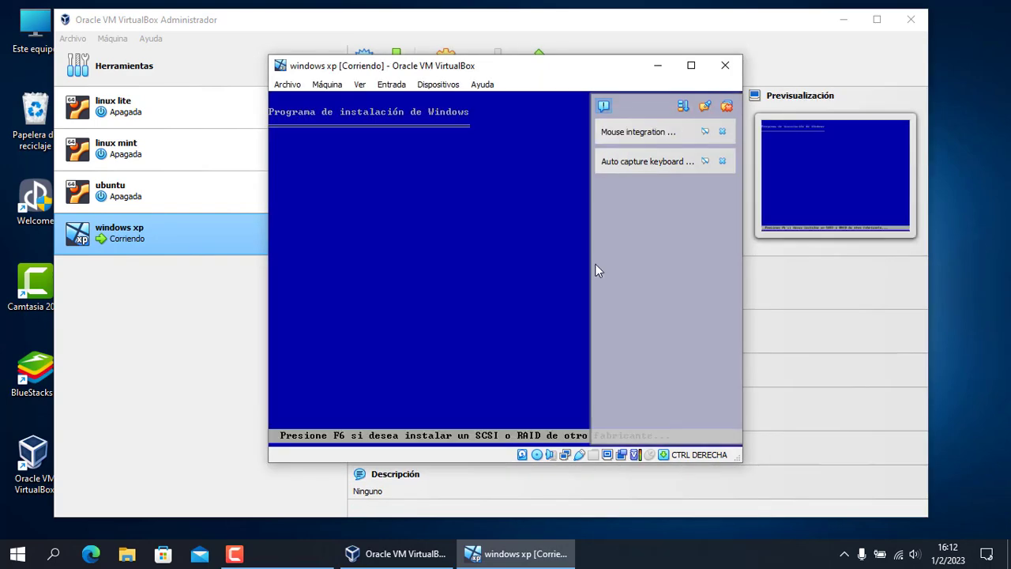
{"action": "left_click", "coordinate": [722, 132]}
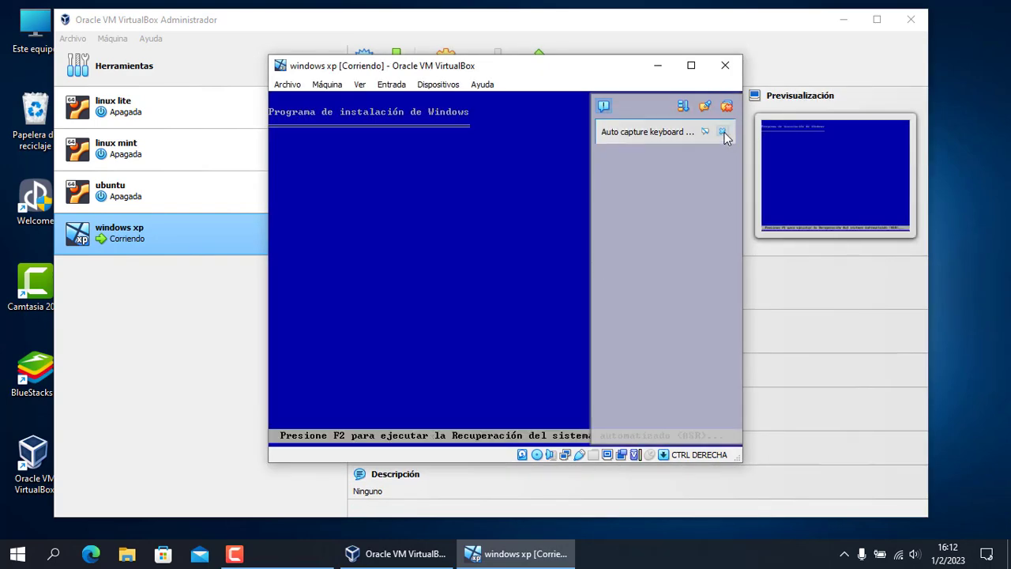
{"action": "left_click", "coordinate": [723, 132]}
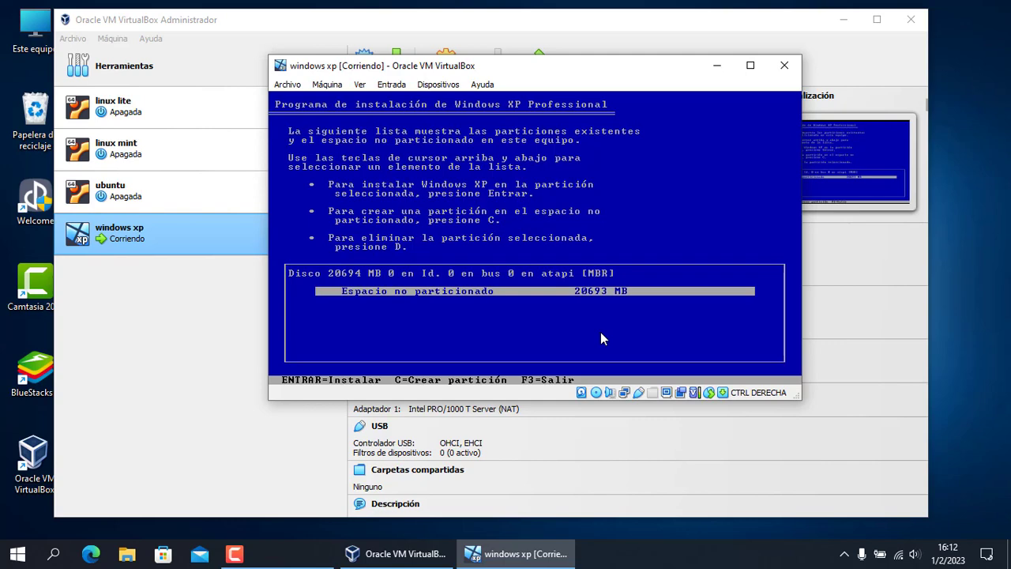
Step: Install Windows XP in the unpartitioned disk space and format the new partition with the full NTFS option
{"action": "key", "text": "Return"}
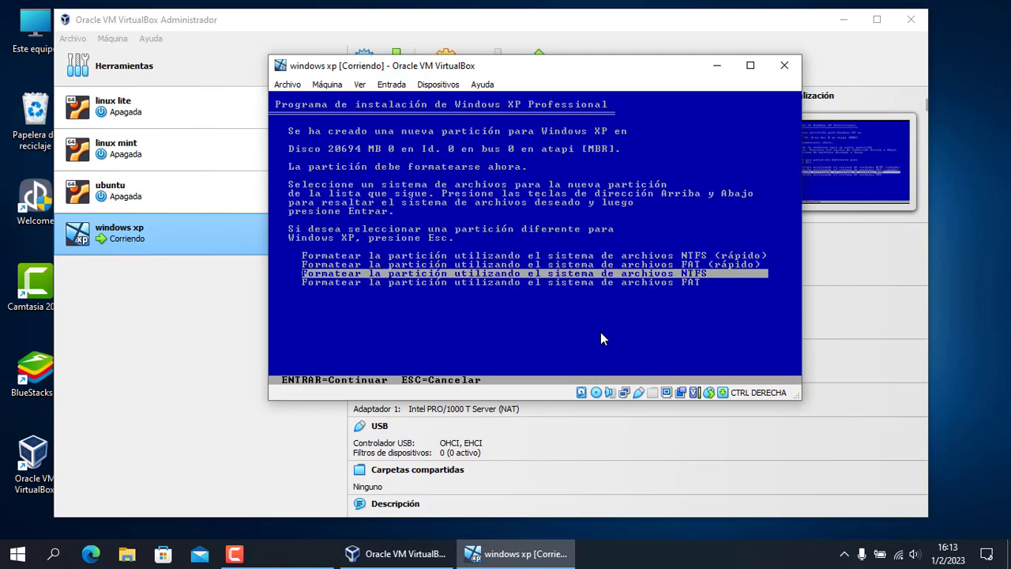
{"action": "key", "text": "Return"}
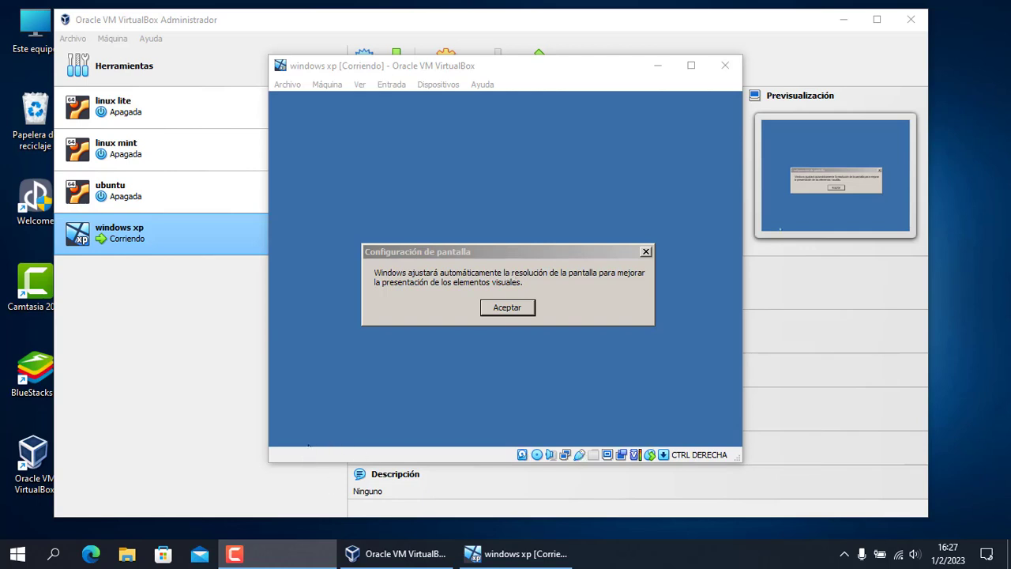
Step: Accept the automatic screen resolution adjustment and complete the Windows XP first-run setup, choosing No en este momento for automatic updates
{"action": "left_click", "coordinate": [508, 309]}
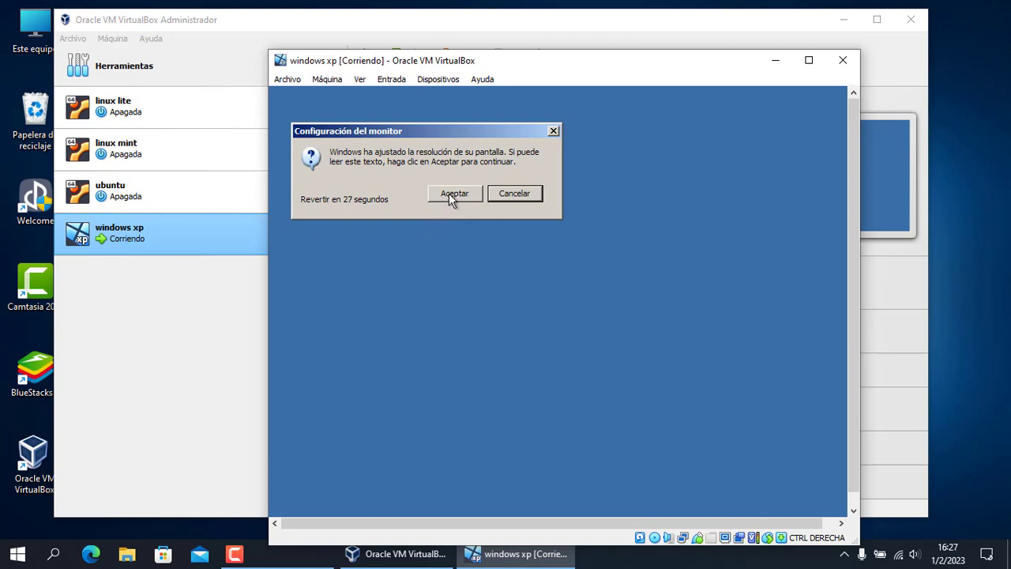
{"action": "left_click", "coordinate": [448, 193]}
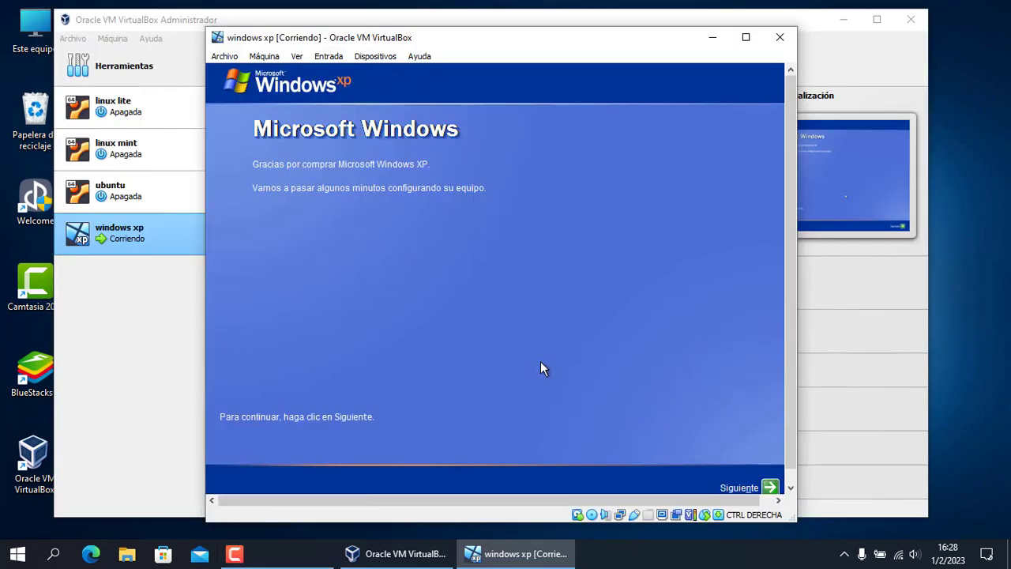
{"action": "left_click", "coordinate": [770, 487]}
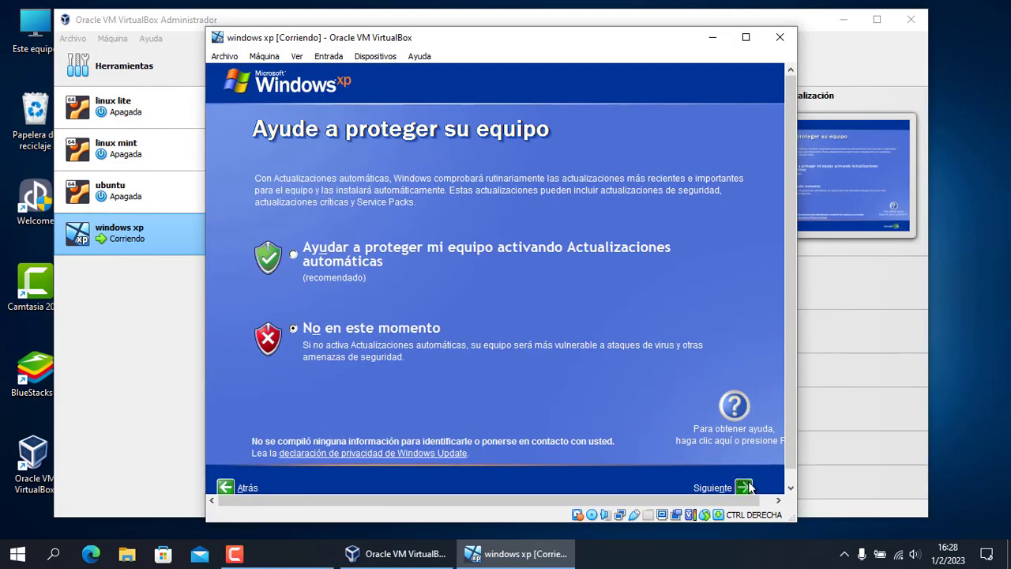
{"action": "left_click", "coordinate": [759, 487]}
{"action": "left_click", "coordinate": [700, 488]}
{"action": "left_click", "coordinate": [770, 487]}
{"action": "left_click", "coordinate": [770, 488]}
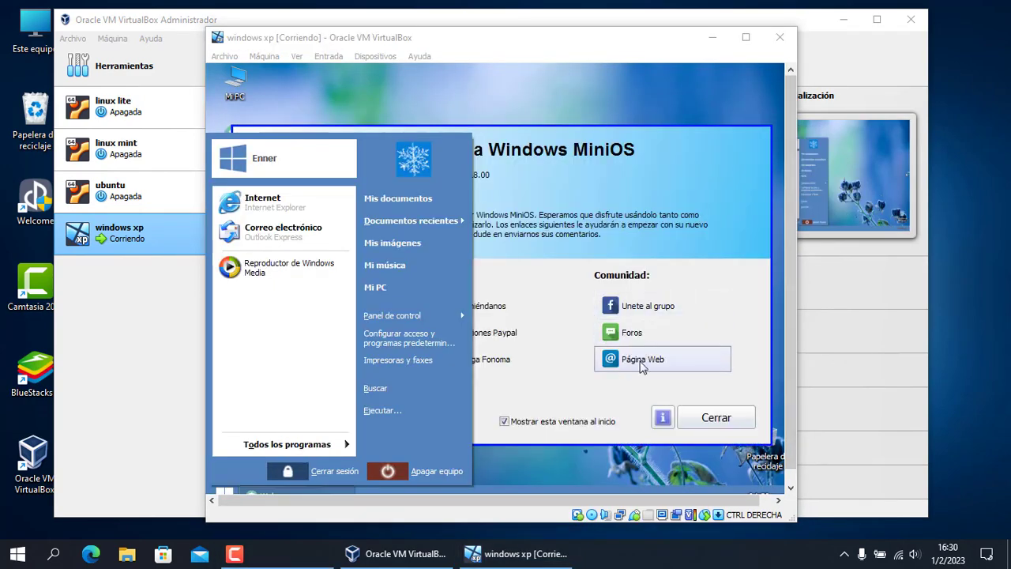
Step: Maximize the virtual machine window and close the Windows MiniOS welcome screen with Mostrar esta ventana al inicio turned off
{"action": "left_click_drag", "start_coordinate": [798, 277], "coordinate": [847, 277]}
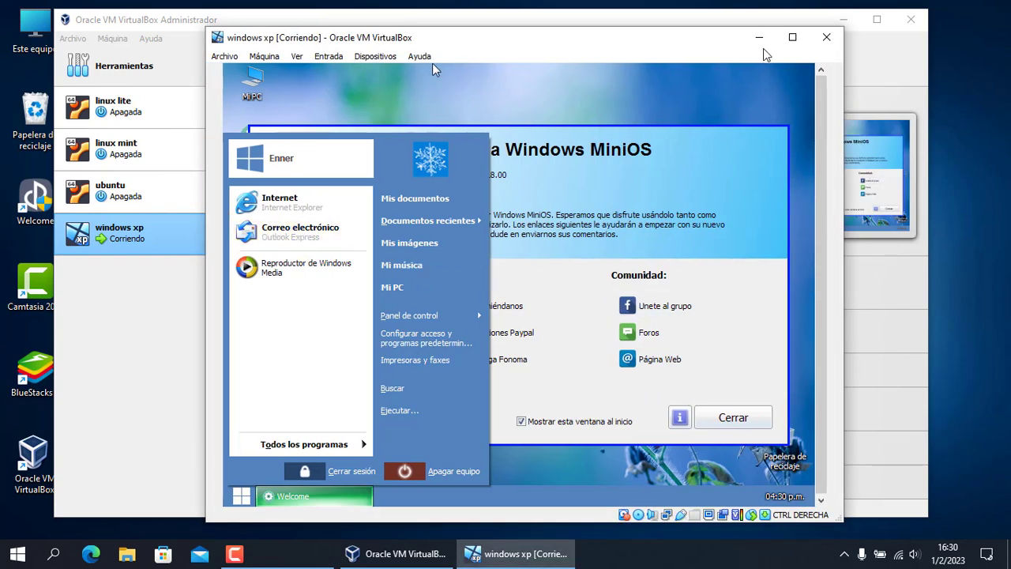
{"action": "left_click", "coordinate": [792, 38]}
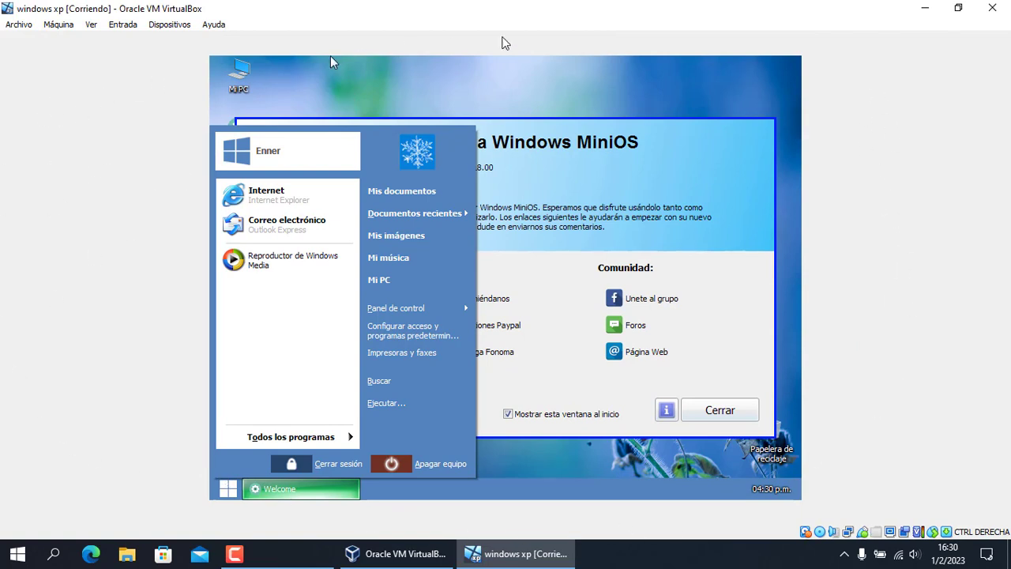
{"action": "left_click", "coordinate": [221, 493]}
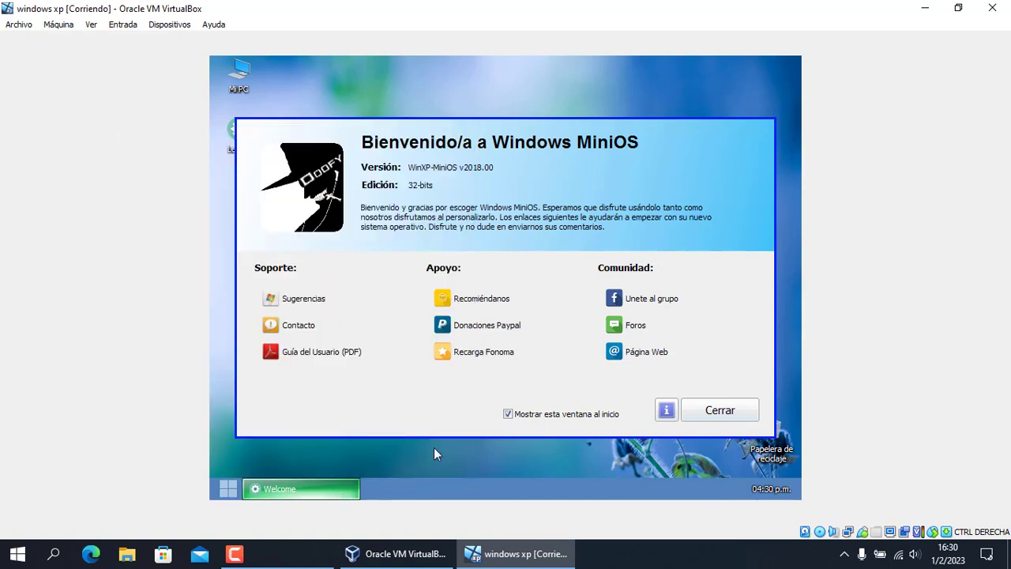
{"action": "left_click", "coordinate": [508, 414]}
{"action": "left_click", "coordinate": [715, 410]}
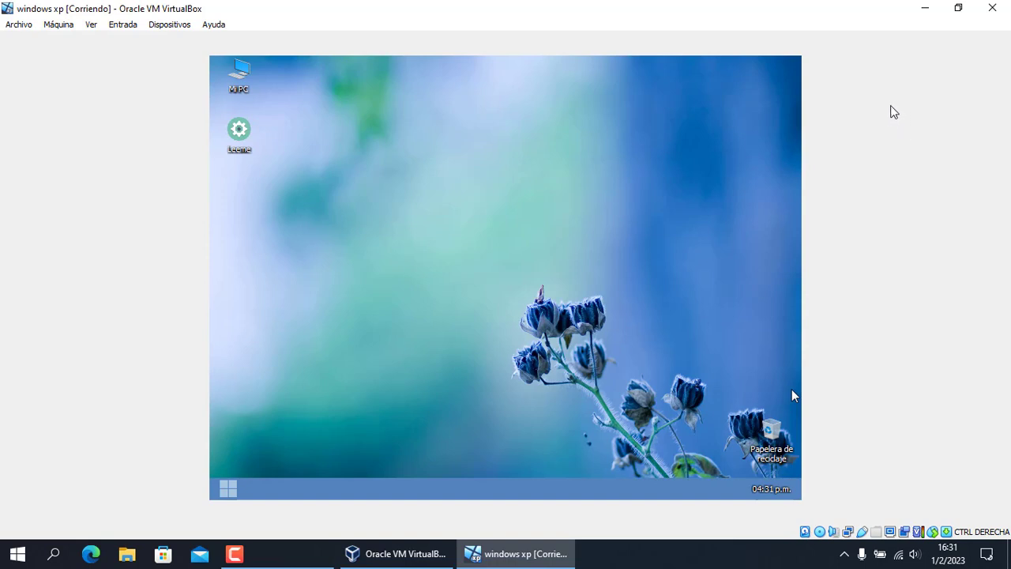
{"action": "left_click", "coordinate": [224, 490]}
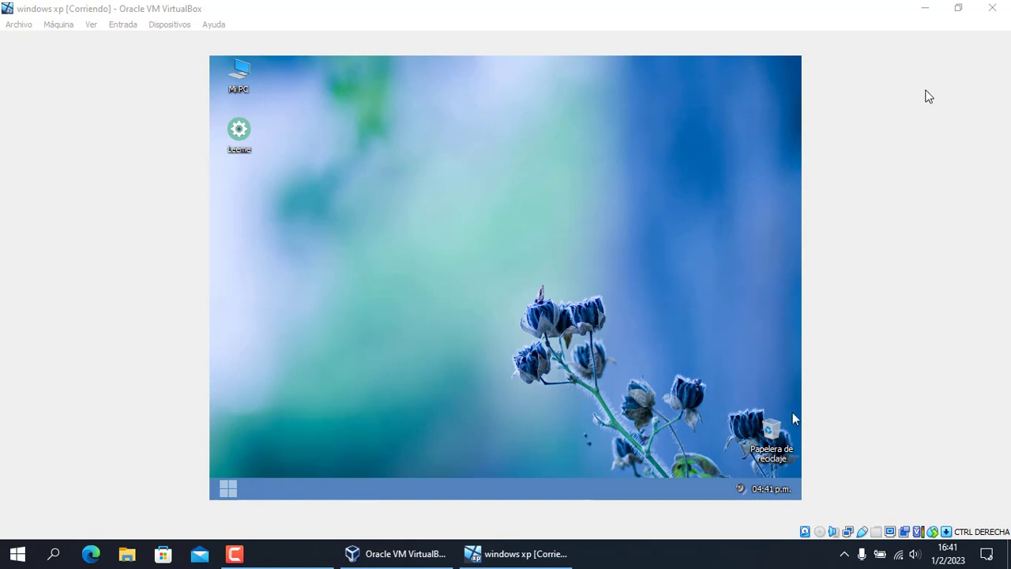
Step: Insert the Guest Additions CD image and open the VirtualBox Guest Additions (D:) drive in the Windows XP guest
{"action": "left_click", "coordinate": [171, 26]}
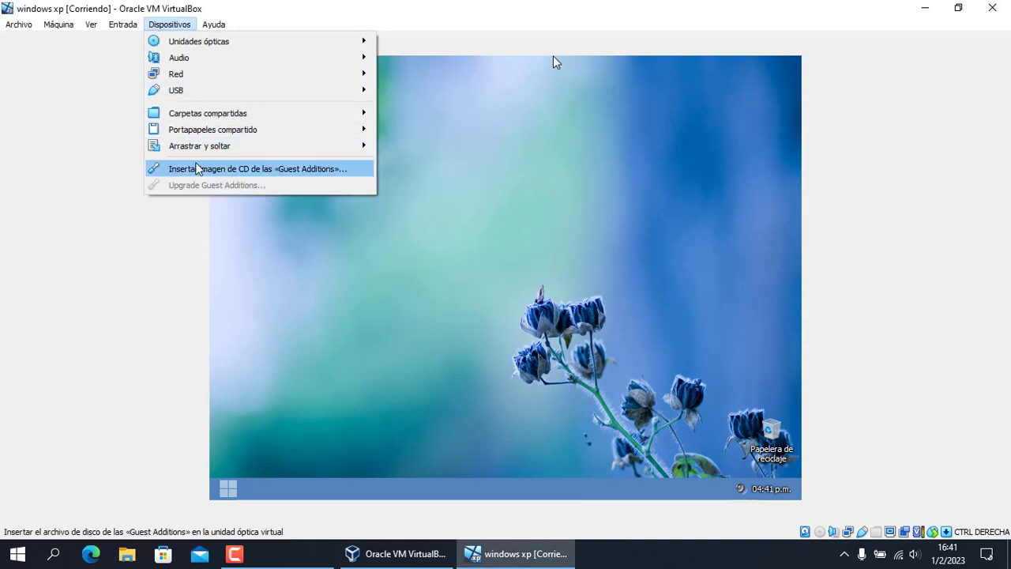
{"action": "left_click", "coordinate": [243, 171]}
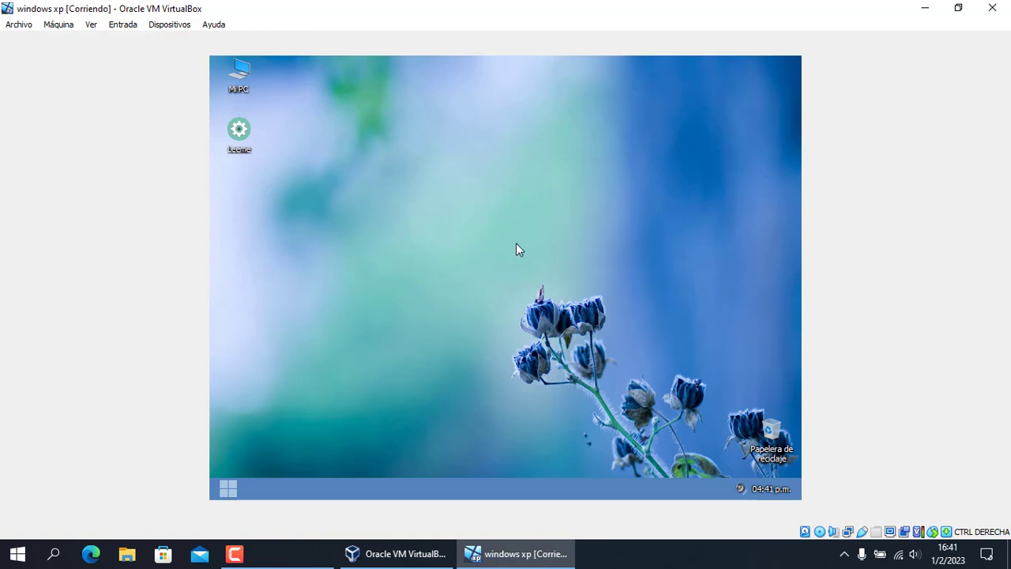
{"action": "left_click", "coordinate": [227, 489]}
{"action": "left_click", "coordinate": [292, 237]}
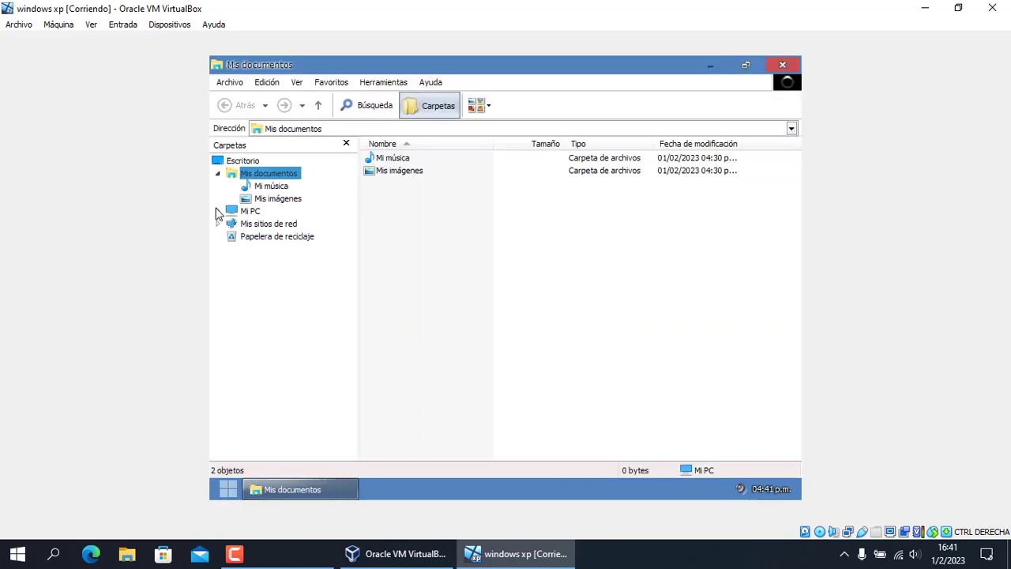
{"action": "left_click", "coordinate": [218, 211]}
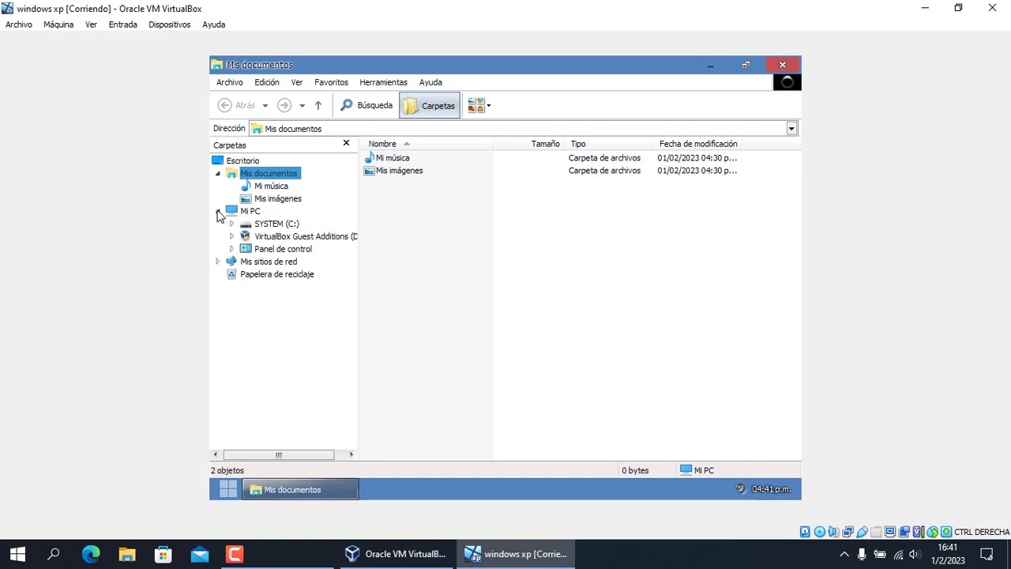
{"action": "left_click", "coordinate": [305, 236]}
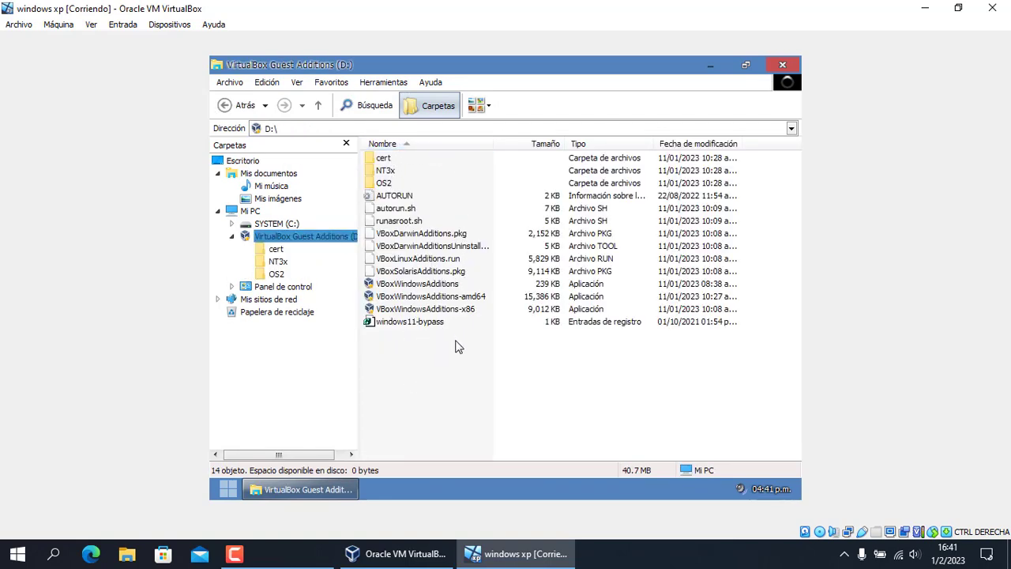
Step: Install Guest Additions 7.0.6 from VBoxWindowsAdditions-x86 with the default components, reboot the guest, and dismiss the screen configuration notice
{"action": "mouse_move", "coordinate": [389, 314]}
{"action": "mouse_move", "coordinate": [455, 284]}
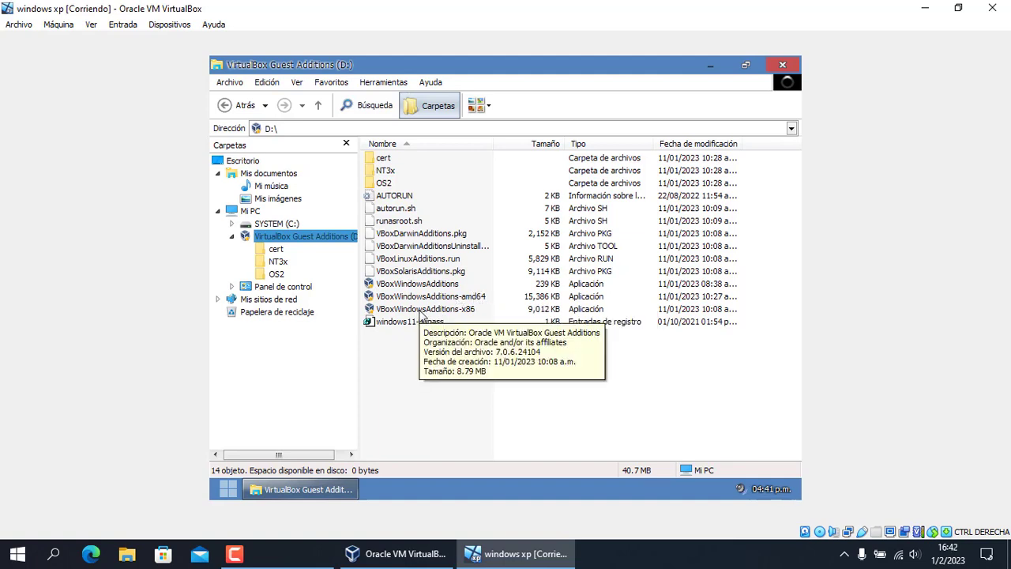
{"action": "right_click", "coordinate": [419, 312]}
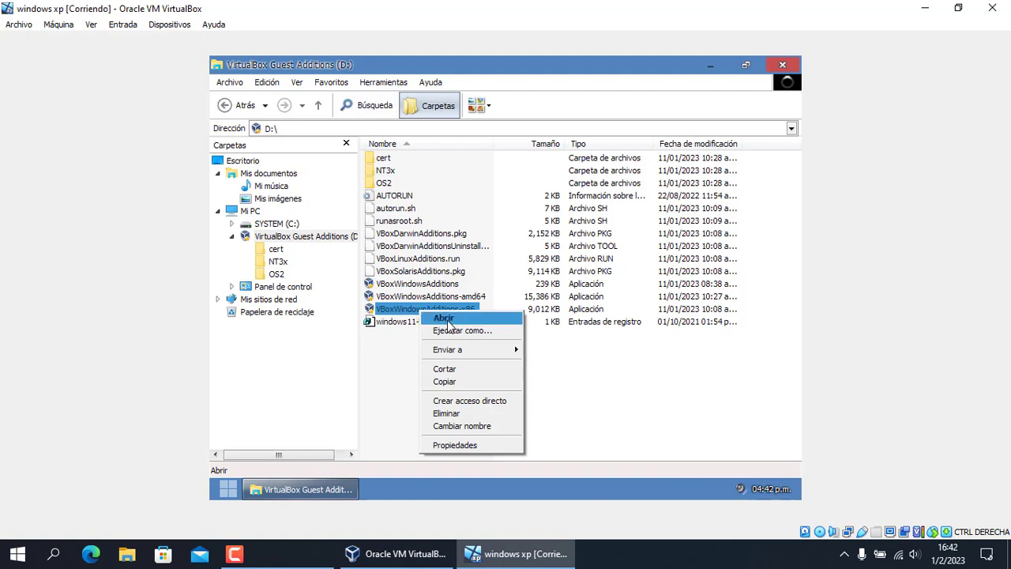
{"action": "left_click", "coordinate": [447, 320]}
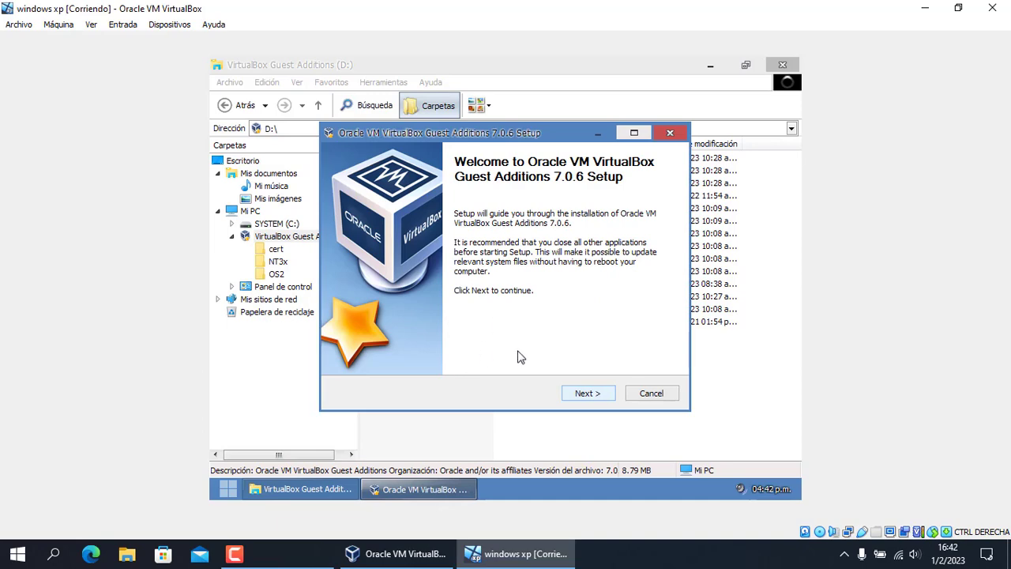
{"action": "left_click", "coordinate": [583, 395]}
{"action": "left_click", "coordinate": [583, 395]}
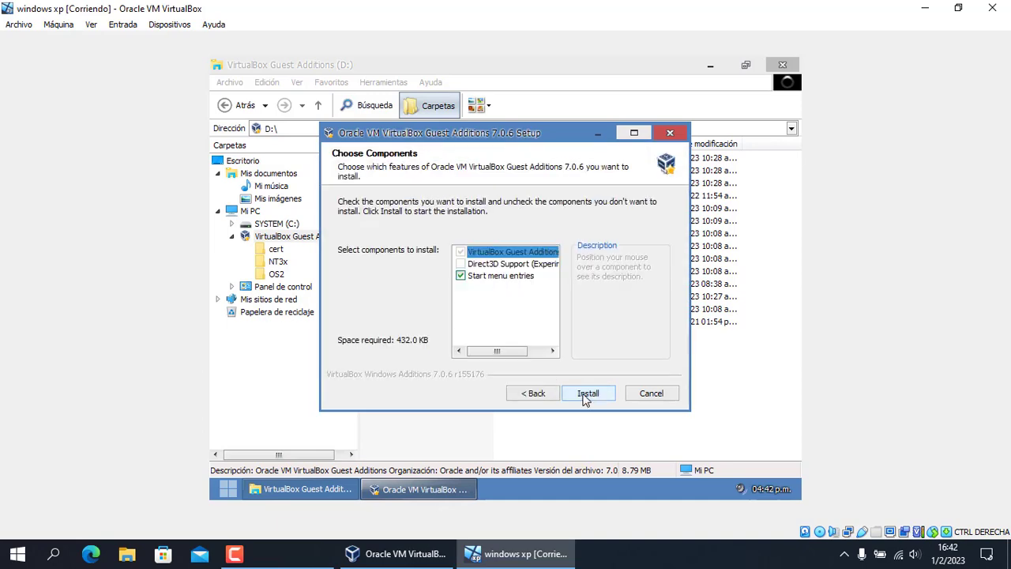
{"action": "left_click", "coordinate": [587, 396]}
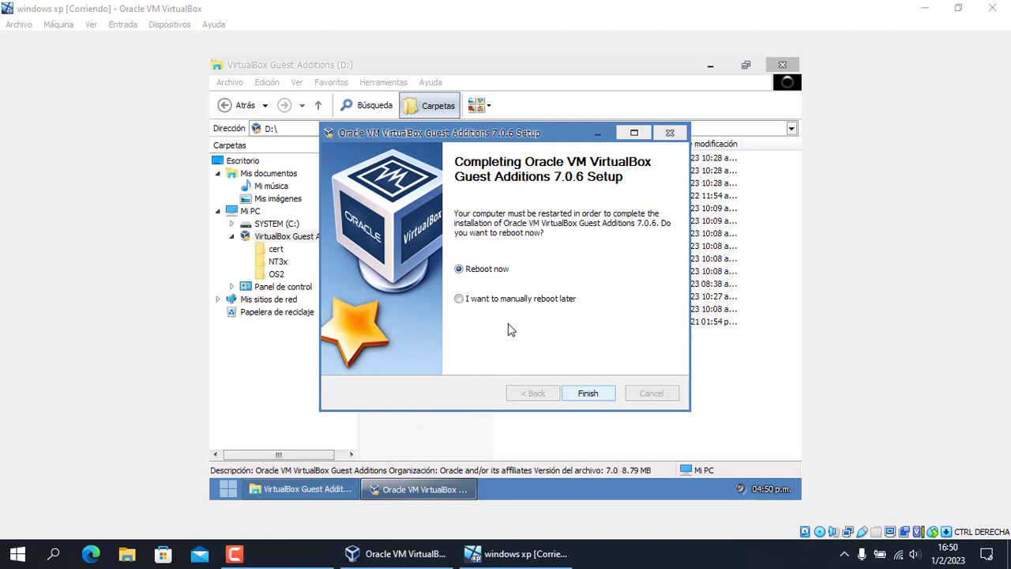
{"action": "left_click", "coordinate": [600, 394]}
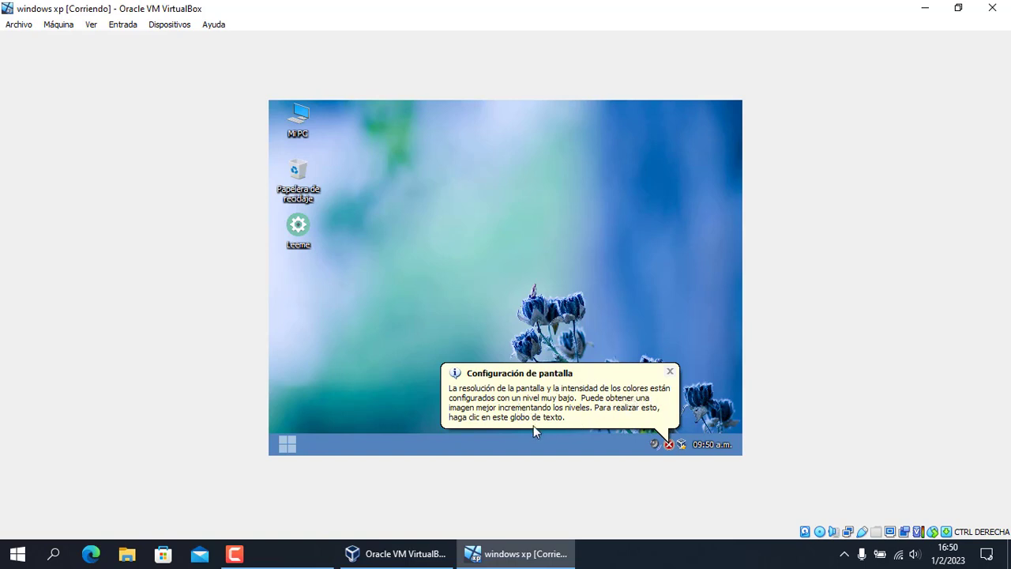
{"action": "left_click", "coordinate": [670, 371]}
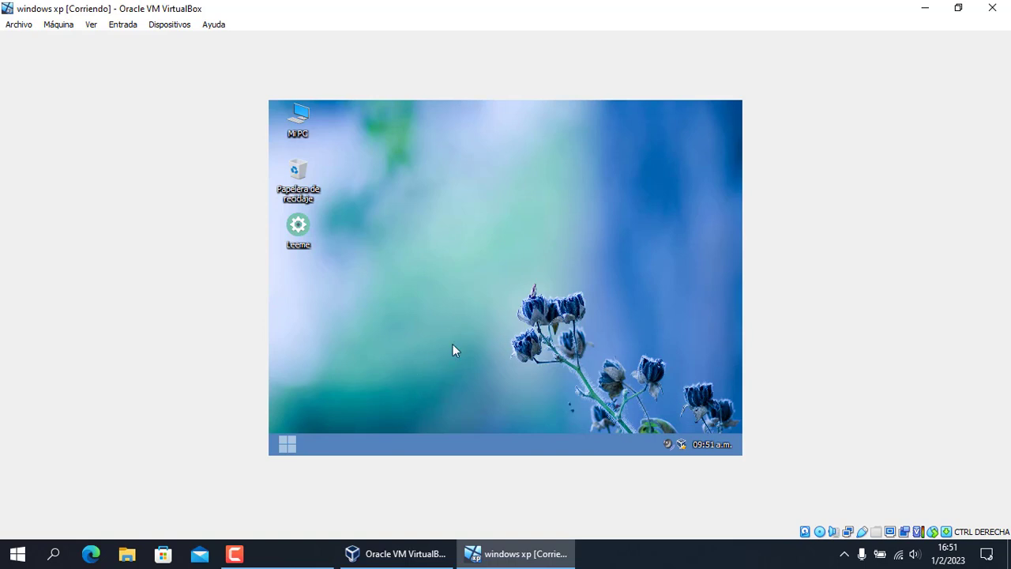
Step: Put the windows xp machine in full-screen mode and try the guest's Start menu
{"action": "left_click", "coordinate": [92, 24]}
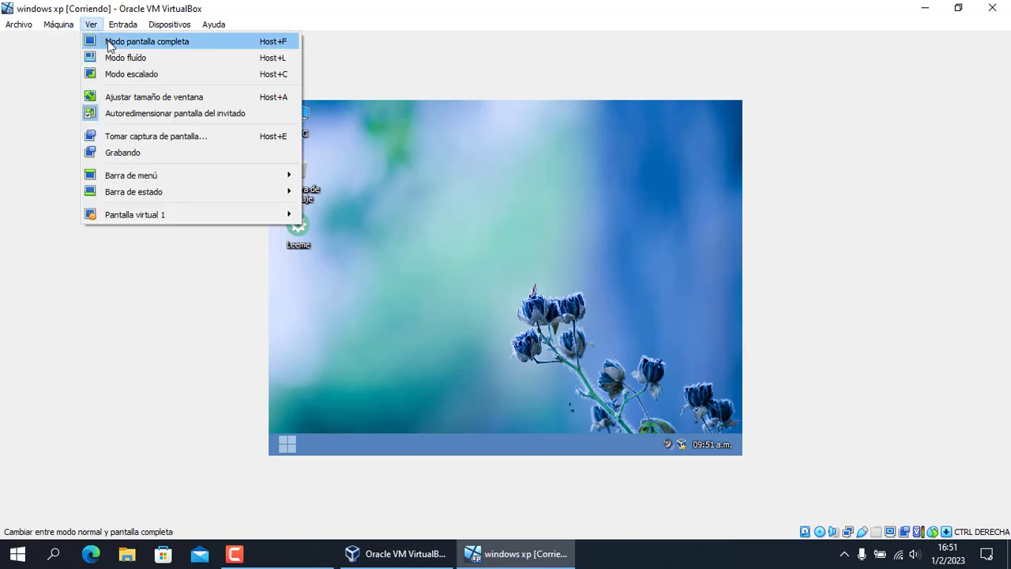
{"action": "left_click", "coordinate": [108, 41]}
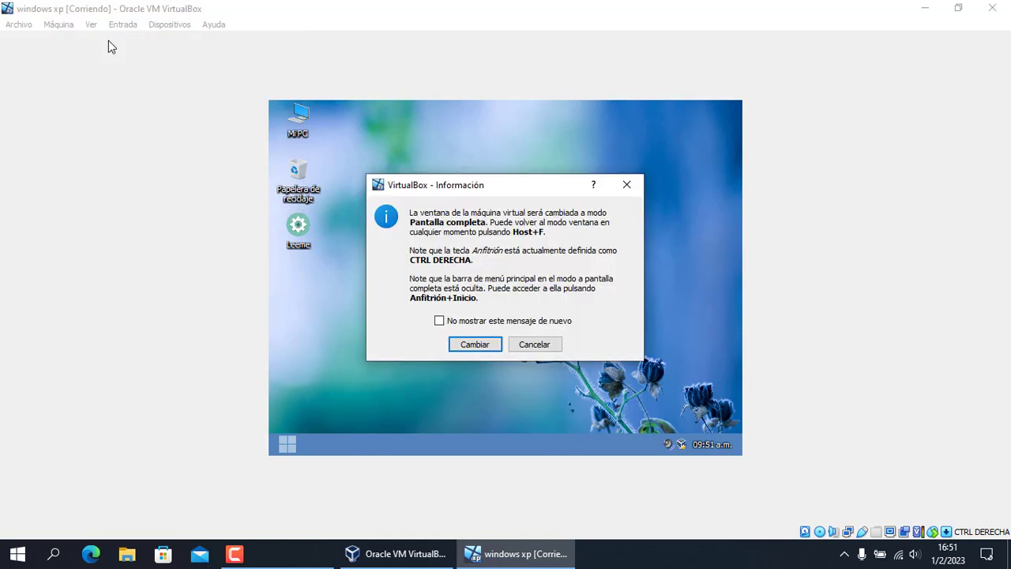
{"action": "left_click", "coordinate": [472, 343]}
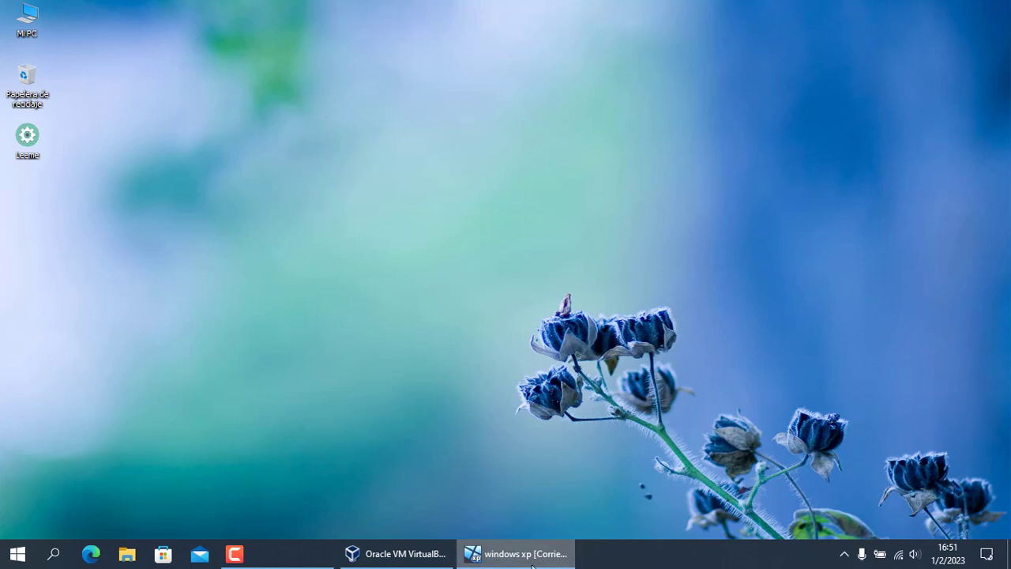
{"action": "mouse_move", "coordinate": [518, 561]}
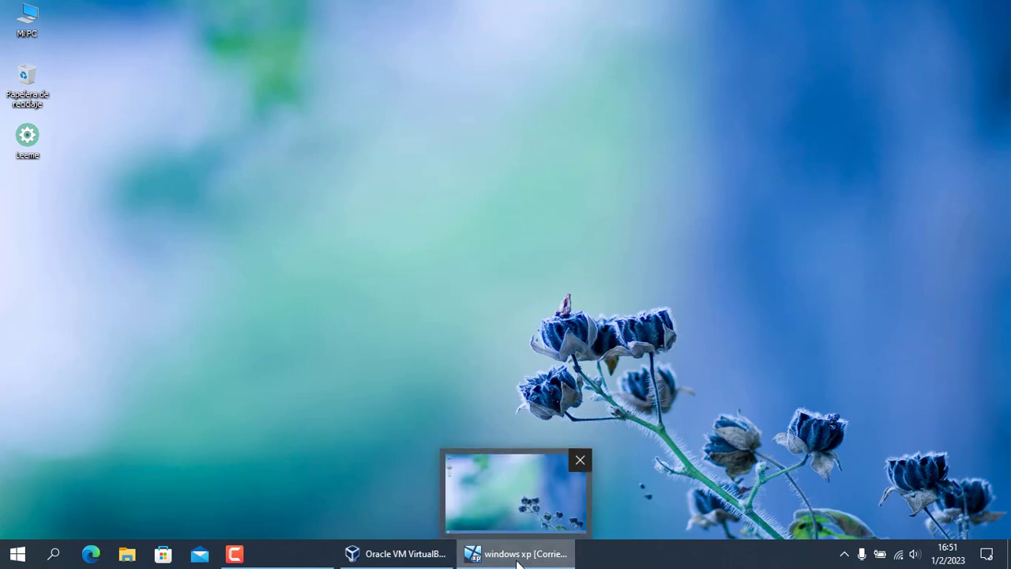
{"action": "left_click", "coordinate": [583, 469]}
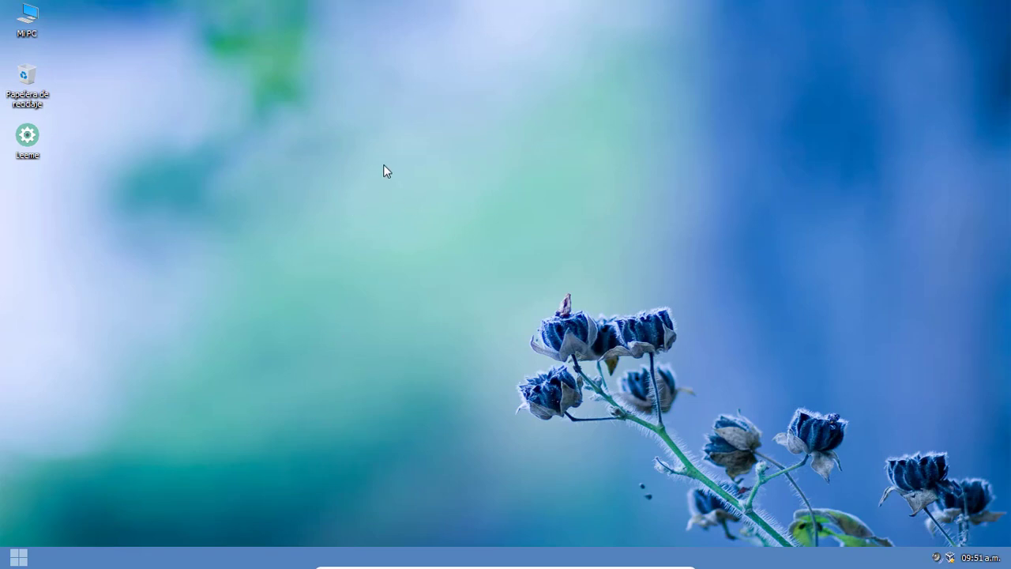
{"action": "left_click", "coordinate": [19, 558]}
{"action": "left_click", "coordinate": [515, 320]}
Step: Return the windows xp machine from full-screen mode to its normal window
{"action": "mouse_move", "coordinate": [658, 567]}
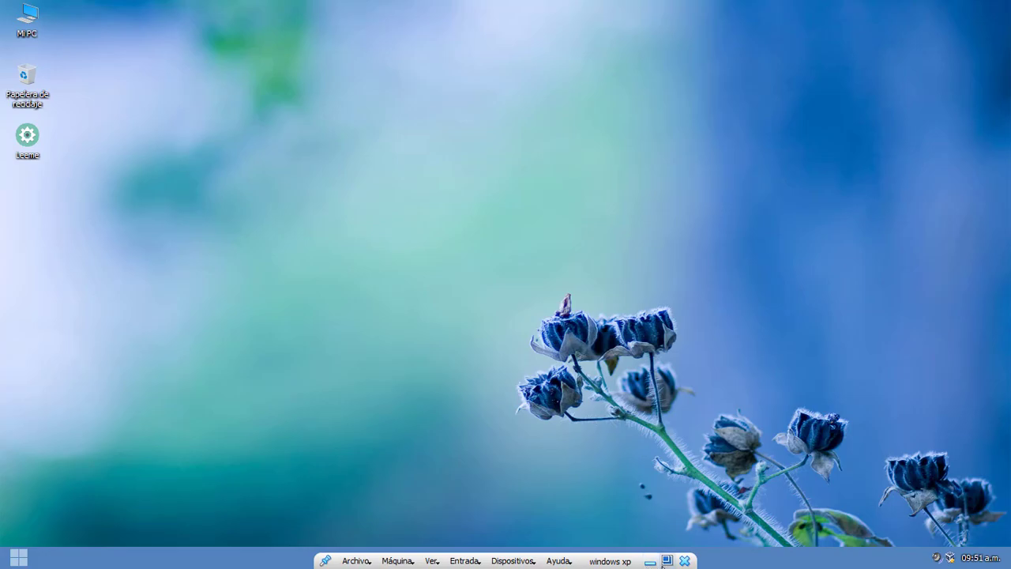
{"action": "left_click", "coordinate": [665, 559]}
{"action": "left_click", "coordinate": [472, 553]}
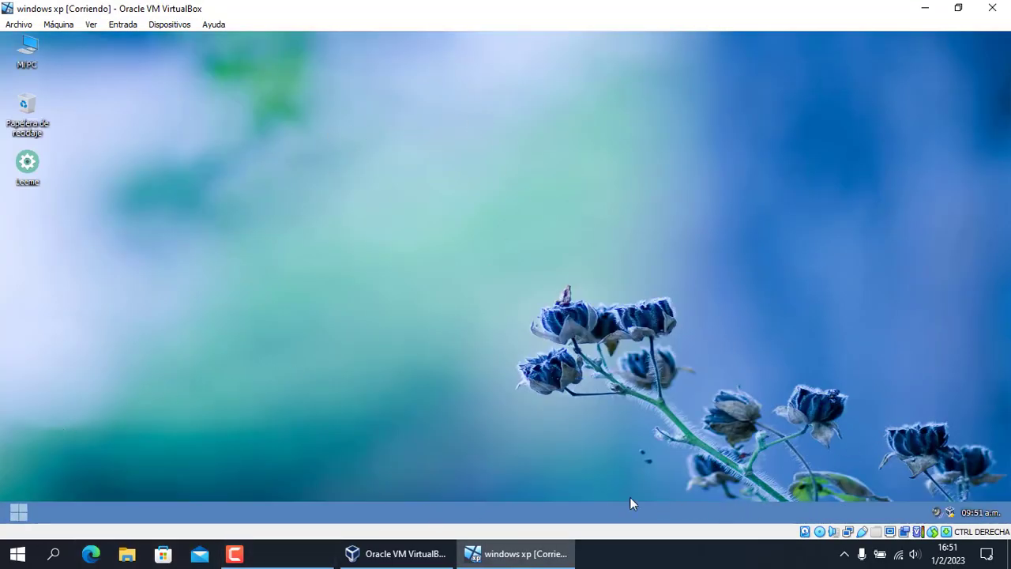
Step: Adjust the virtual machine window to the guest's screen size and maximize the window again
{"action": "left_click", "coordinate": [92, 25]}
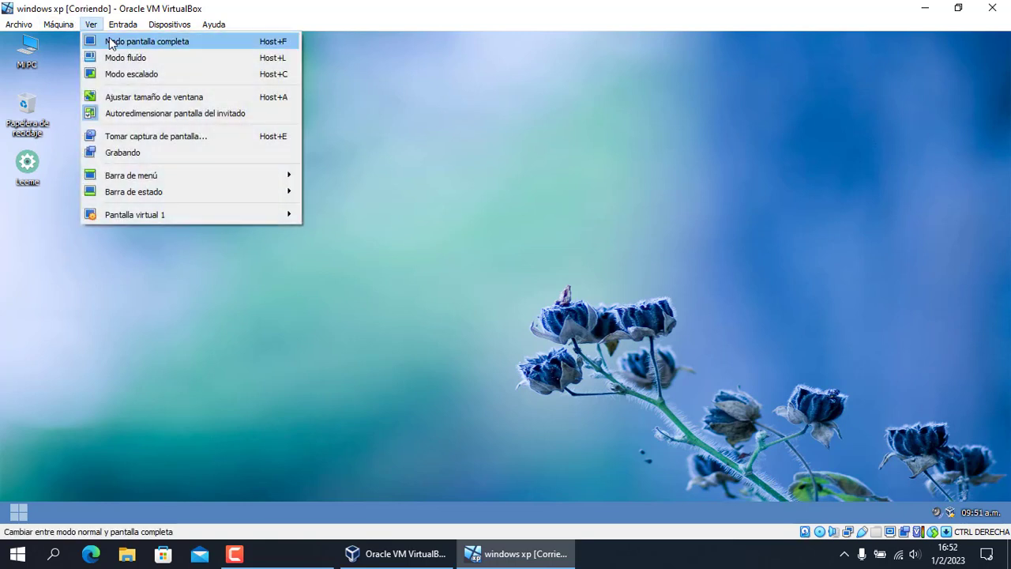
{"action": "left_click", "coordinate": [150, 97]}
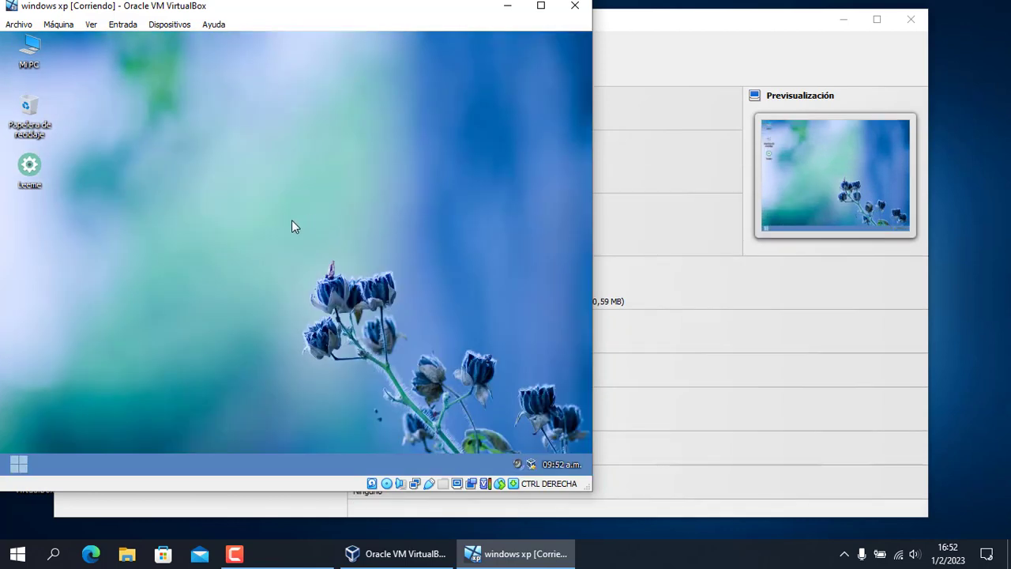
{"action": "left_click", "coordinate": [90, 27]}
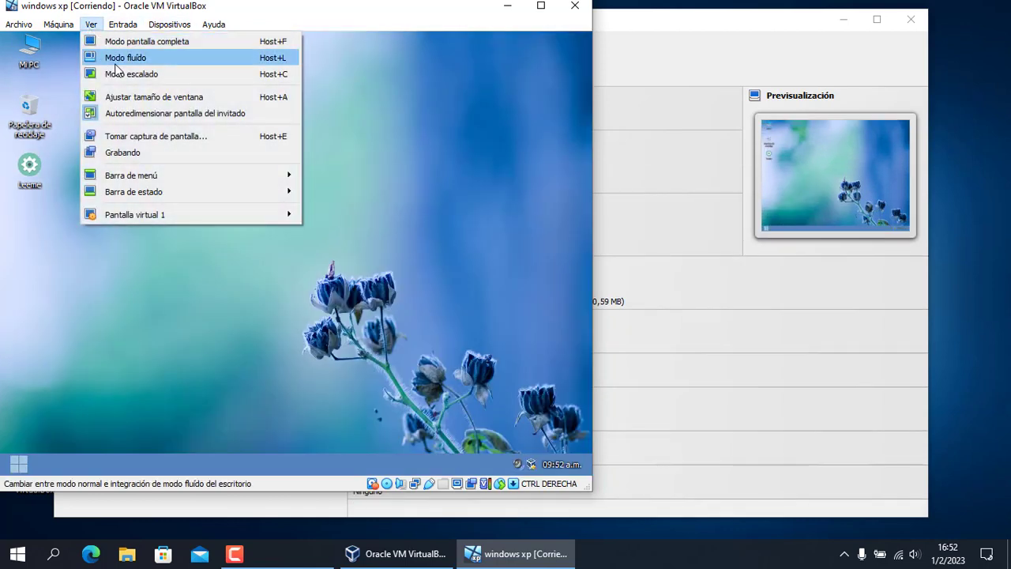
{"action": "left_click", "coordinate": [536, 21]}
{"action": "left_click", "coordinate": [541, 7]}
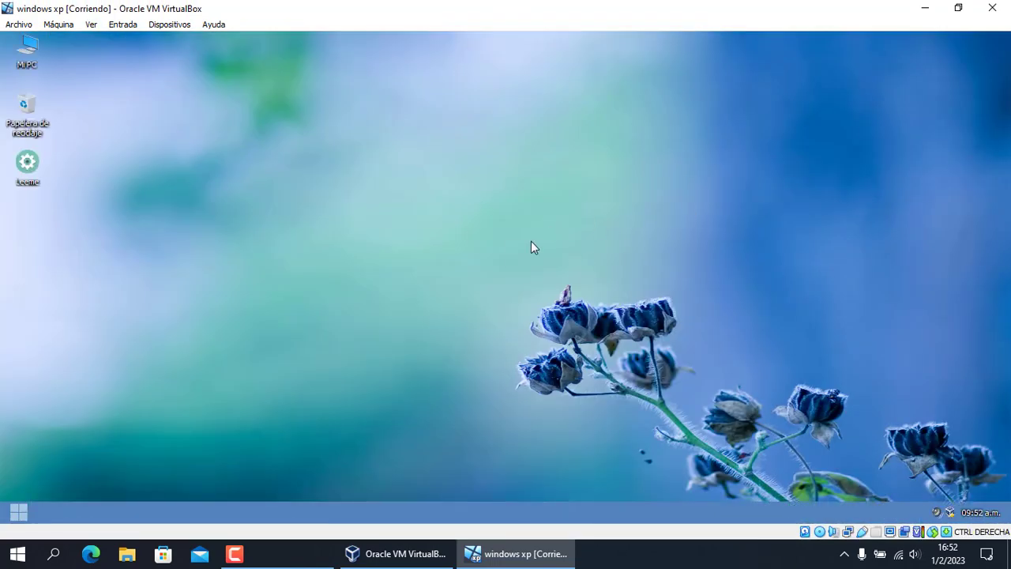
Step: Switch the maximized virtual machine window to Modo pantalla completa and confirm the change
{"action": "left_click", "coordinate": [96, 27]}
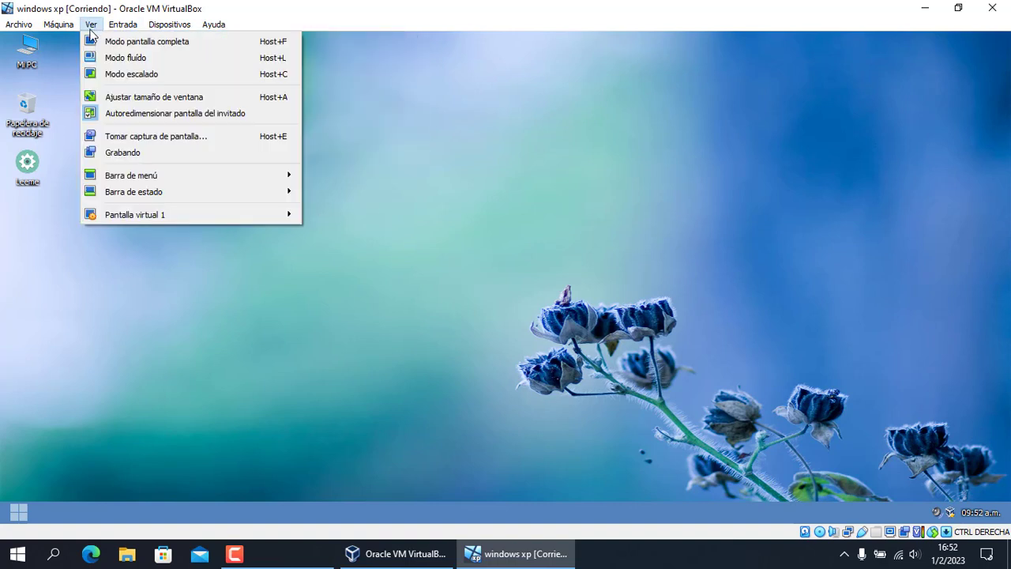
{"action": "left_click", "coordinate": [144, 42]}
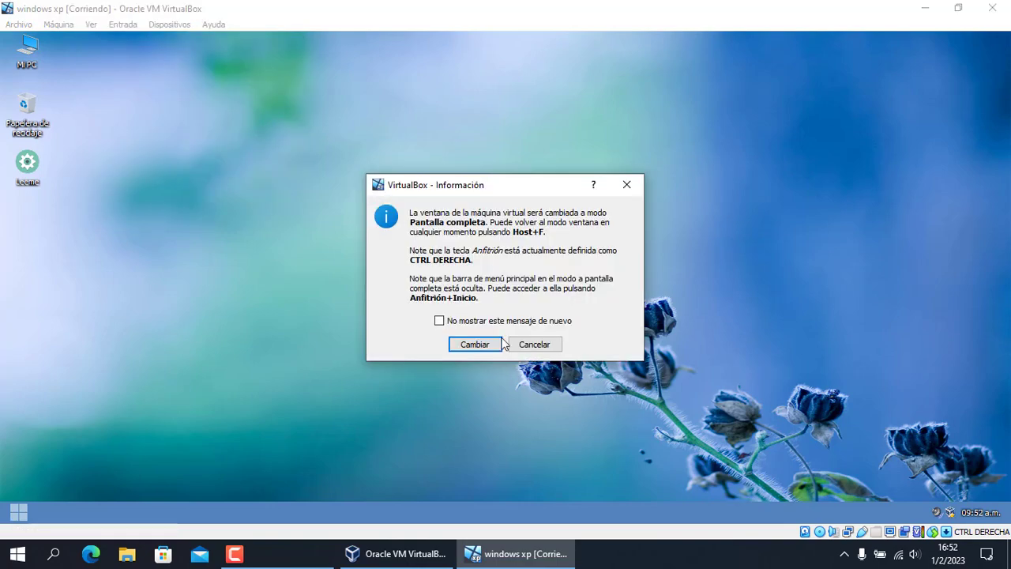
{"action": "left_click", "coordinate": [473, 341]}
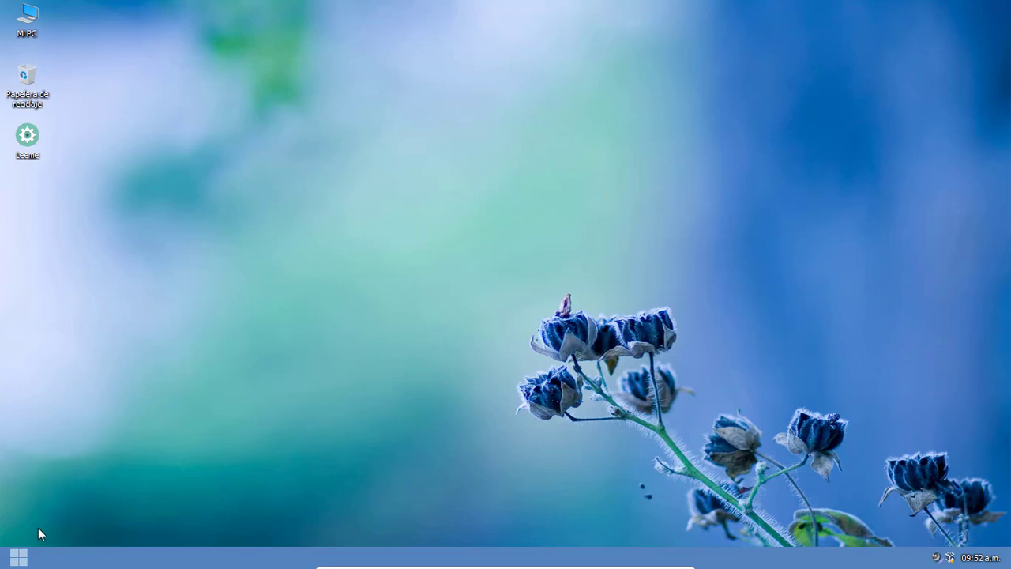
Step: Open Explorador de Windows inside the full-screen guest and close its window again
{"action": "left_click", "coordinate": [18, 558]}
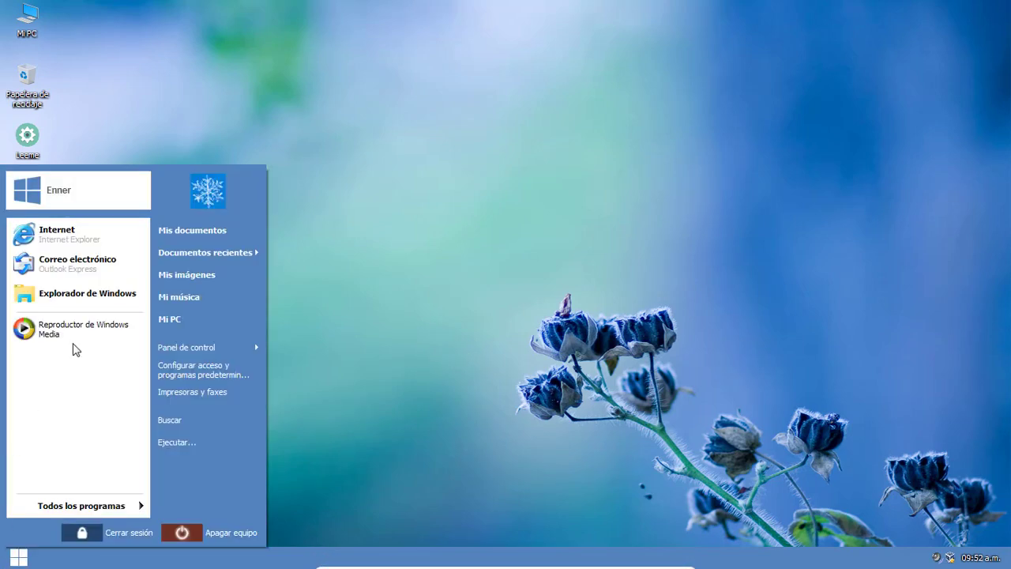
{"action": "left_click", "coordinate": [112, 305]}
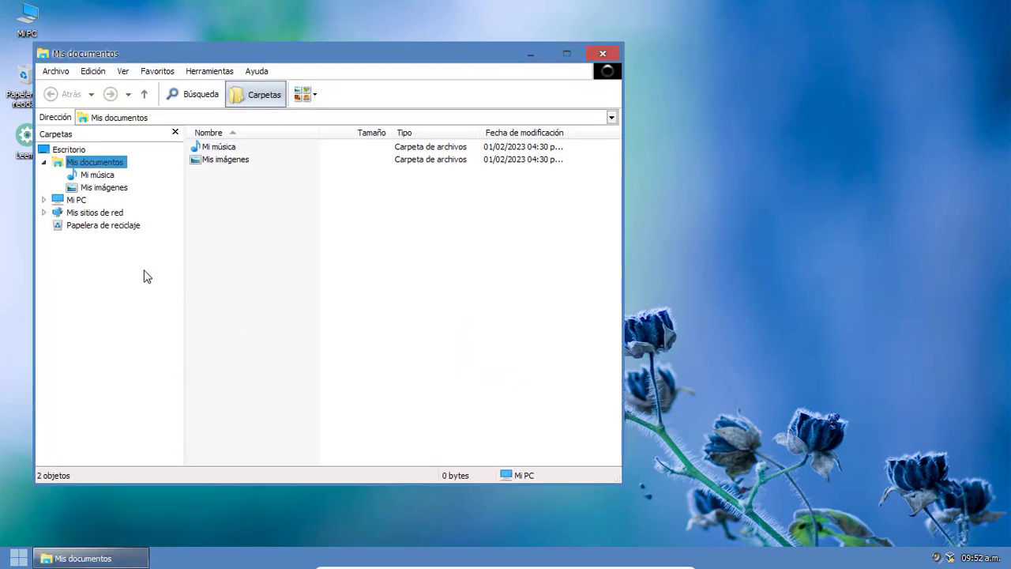
{"action": "left_click", "coordinate": [605, 52]}
Step: Leave full-screen mode and shut down the windows xp machine with the Apagar la máquina option
{"action": "key", "text": "ctrl+f"}
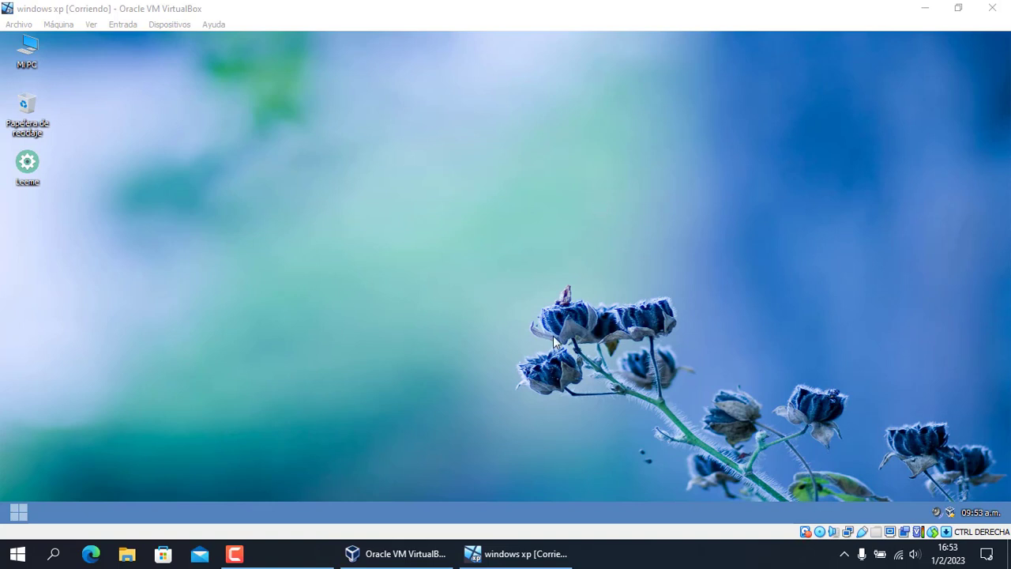
{"action": "left_click", "coordinate": [992, 8]}
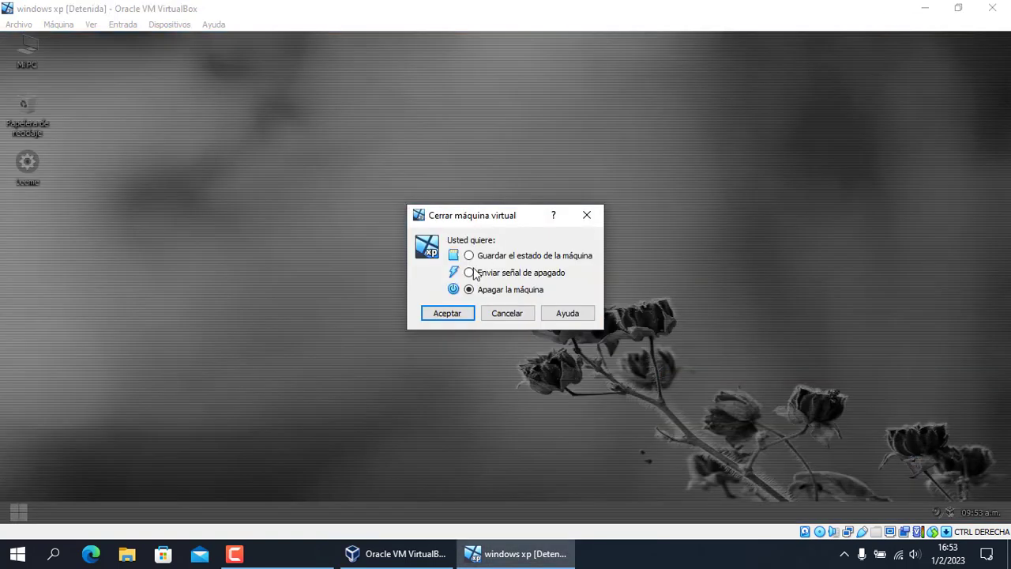
{"action": "left_click", "coordinate": [444, 313]}
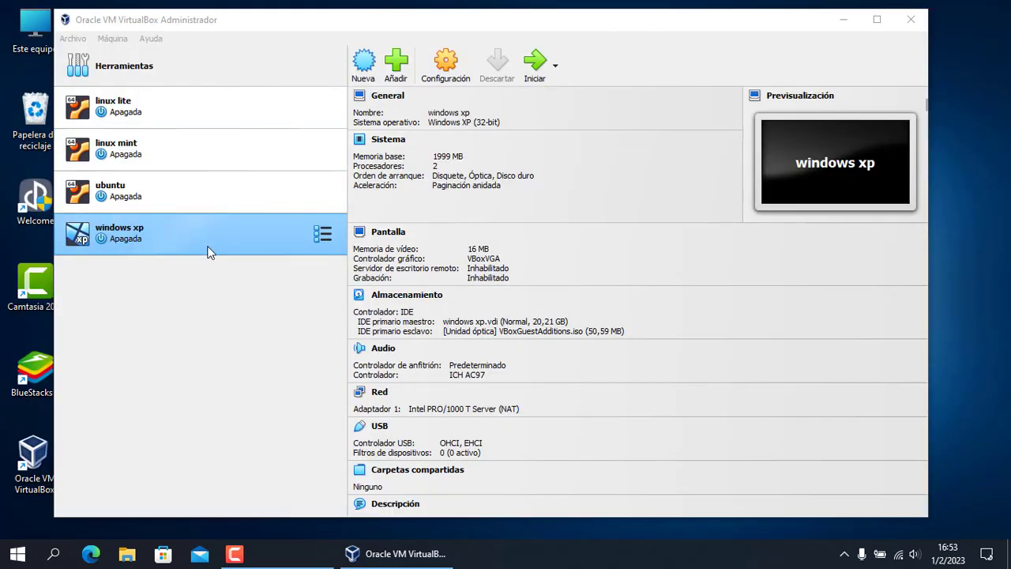
Step: In the windows xp machine's storage configuration, mark the windows xp.vdi disk as Unidad de estado sólido and accept the settings
{"action": "right_click", "coordinate": [173, 230]}
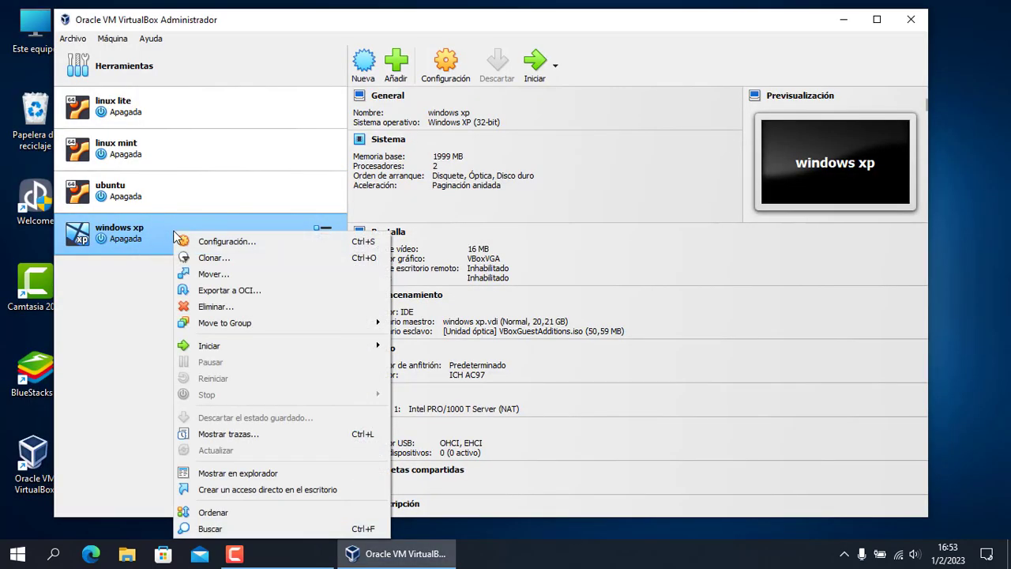
{"action": "left_click", "coordinate": [216, 242]}
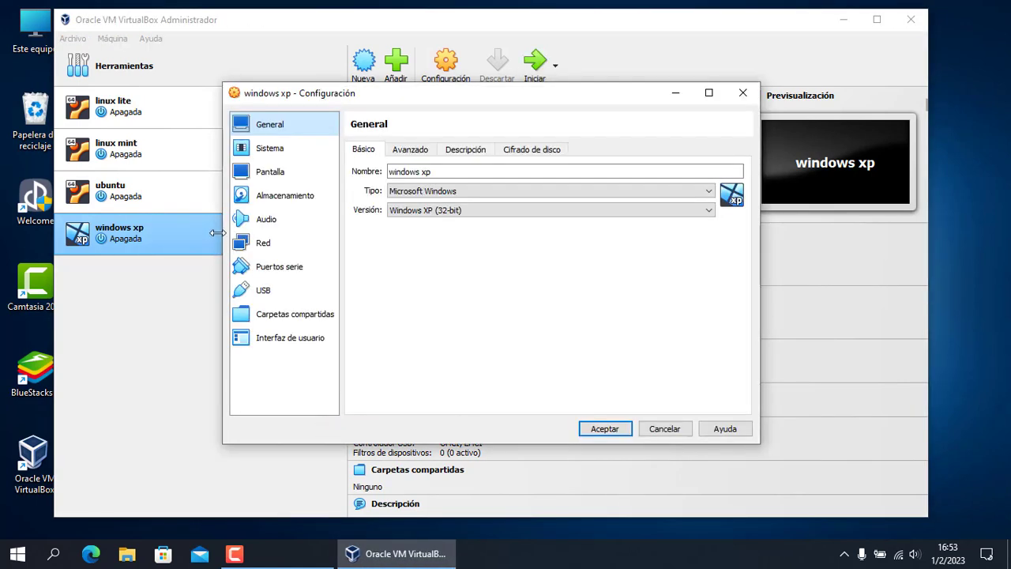
{"action": "left_click", "coordinate": [286, 202]}
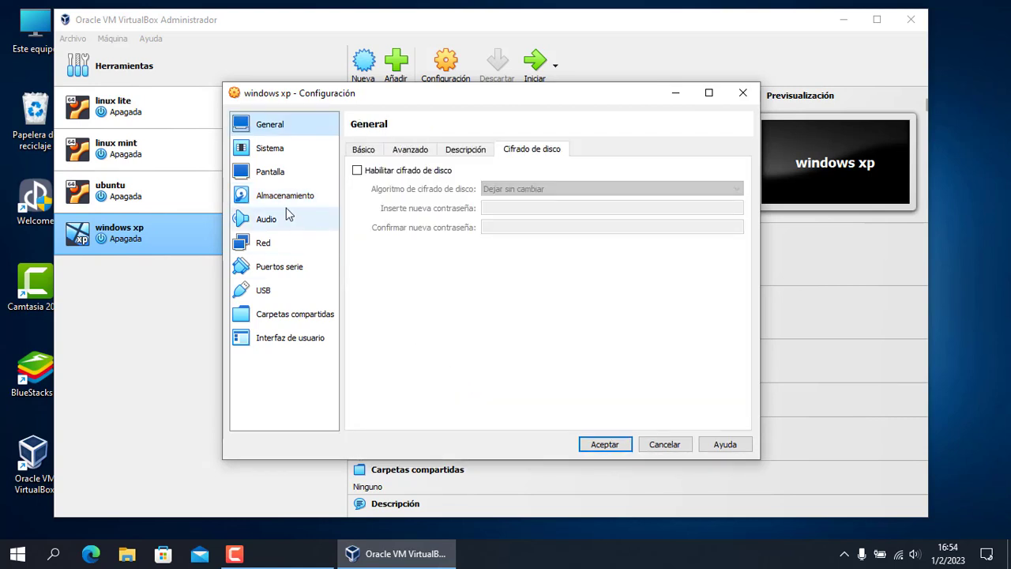
{"action": "left_click", "coordinate": [272, 197]}
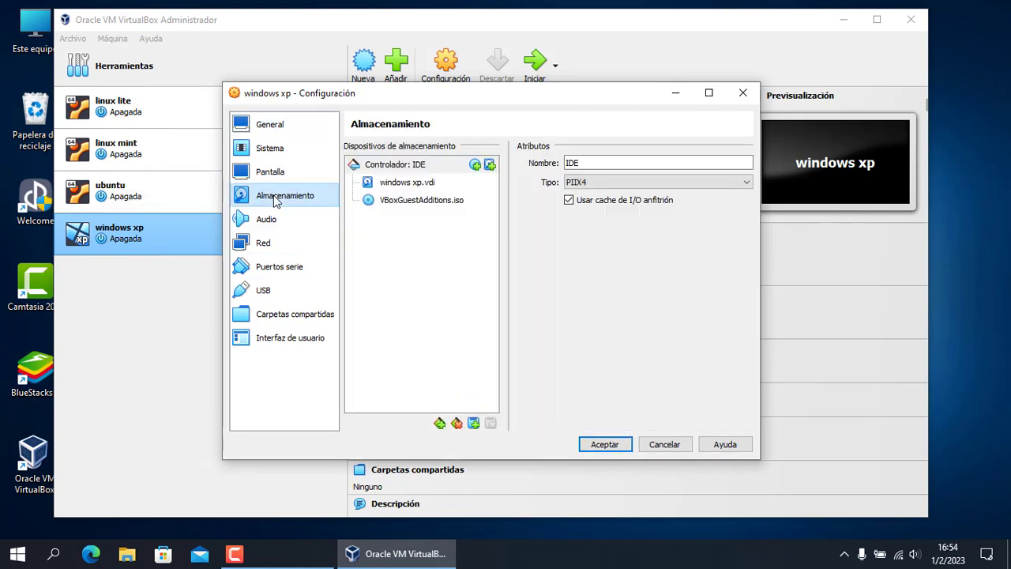
{"action": "left_click", "coordinate": [408, 188]}
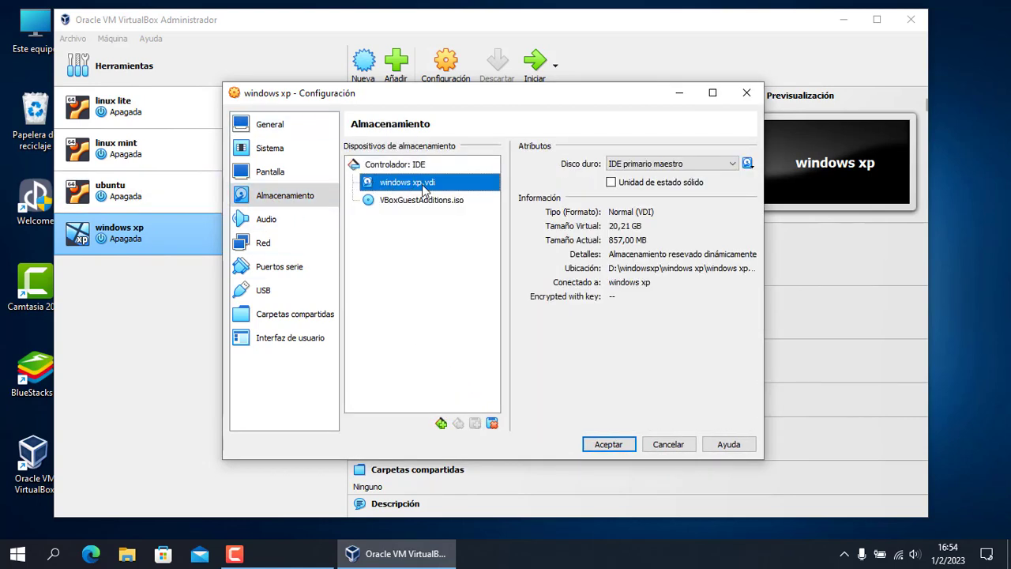
{"action": "left_click", "coordinate": [611, 182]}
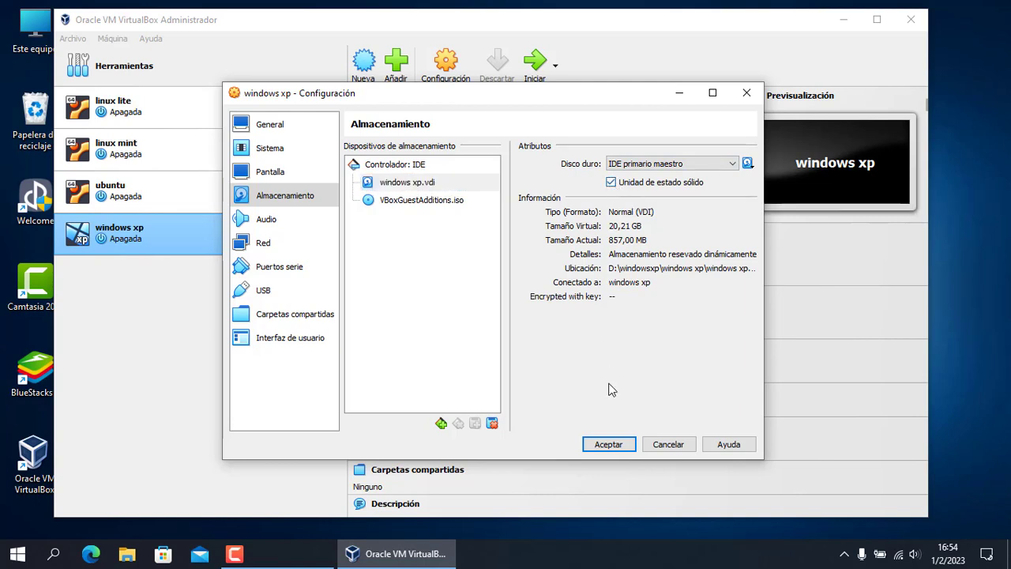
{"action": "left_click", "coordinate": [601, 449]}
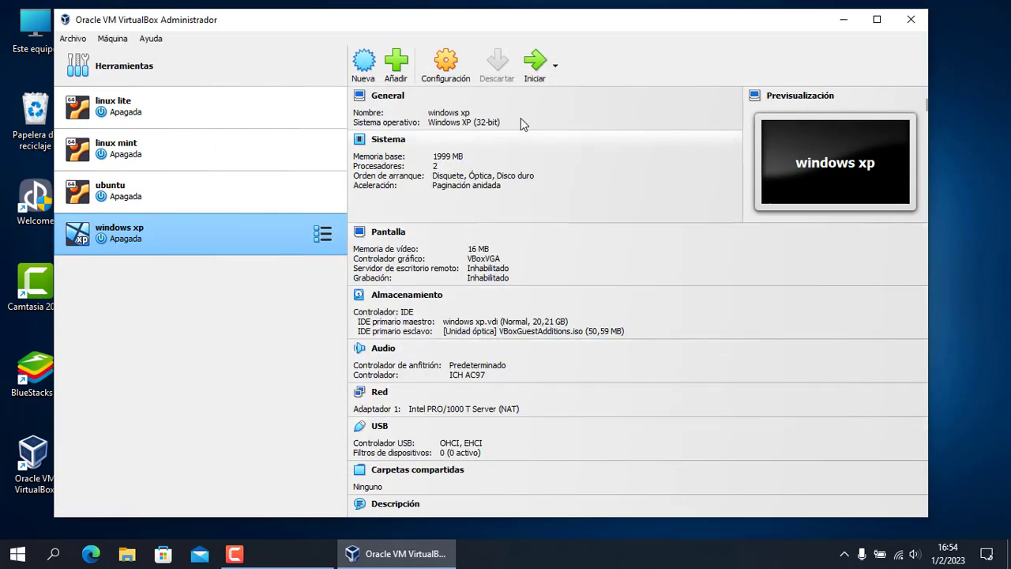
Step: Start the windows xp machine and switch it to full-screen mode, confirming the change
{"action": "left_click", "coordinate": [535, 66]}
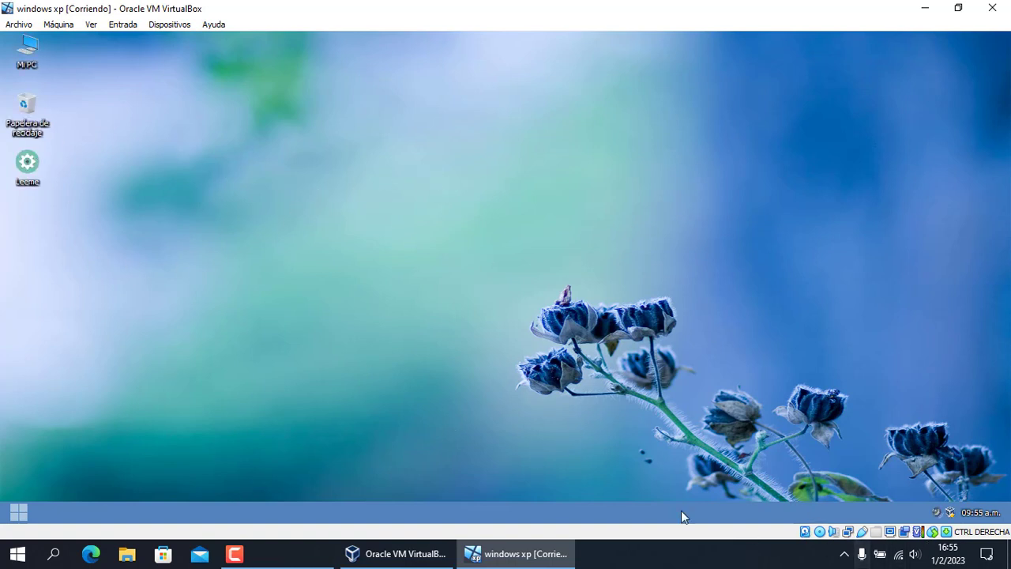
{"action": "left_click", "coordinate": [91, 24]}
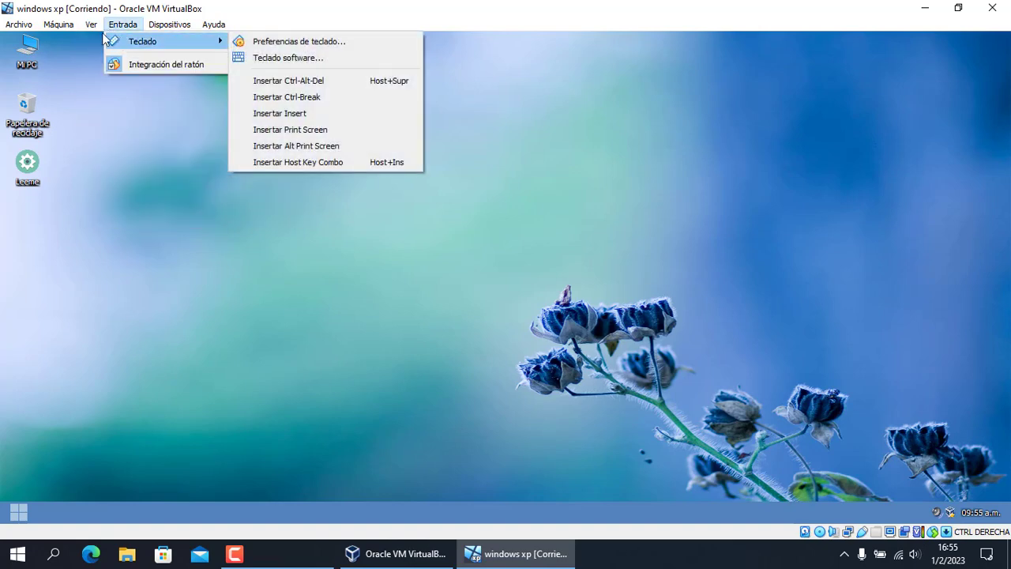
{"action": "left_click", "coordinate": [101, 39]}
{"action": "left_click", "coordinate": [475, 344]}
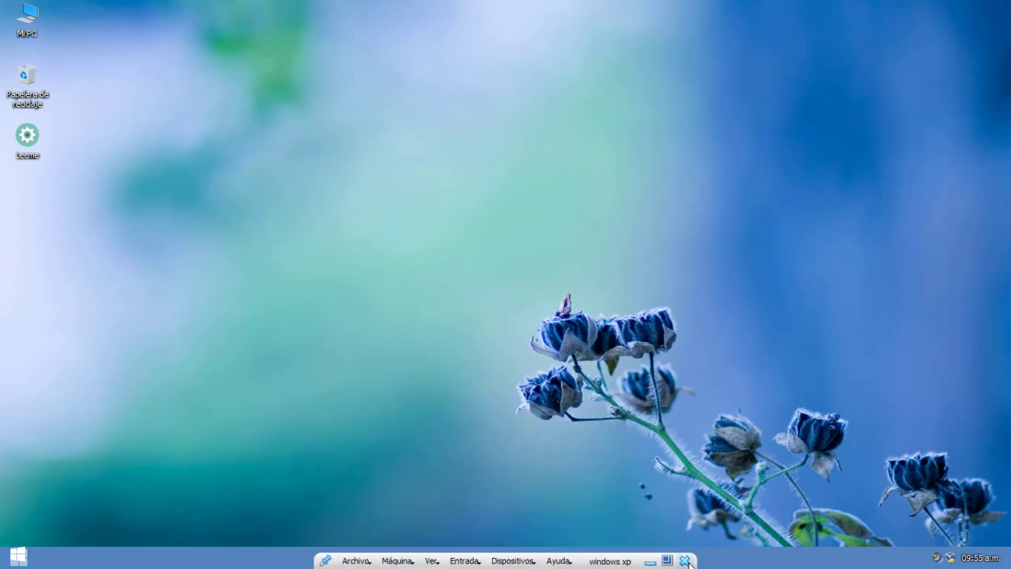
Step: Close the running windows xp machine directly from full-screen mode and confirm its shutdown
{"action": "left_click", "coordinate": [685, 561]}
{"action": "left_click", "coordinate": [440, 330]}
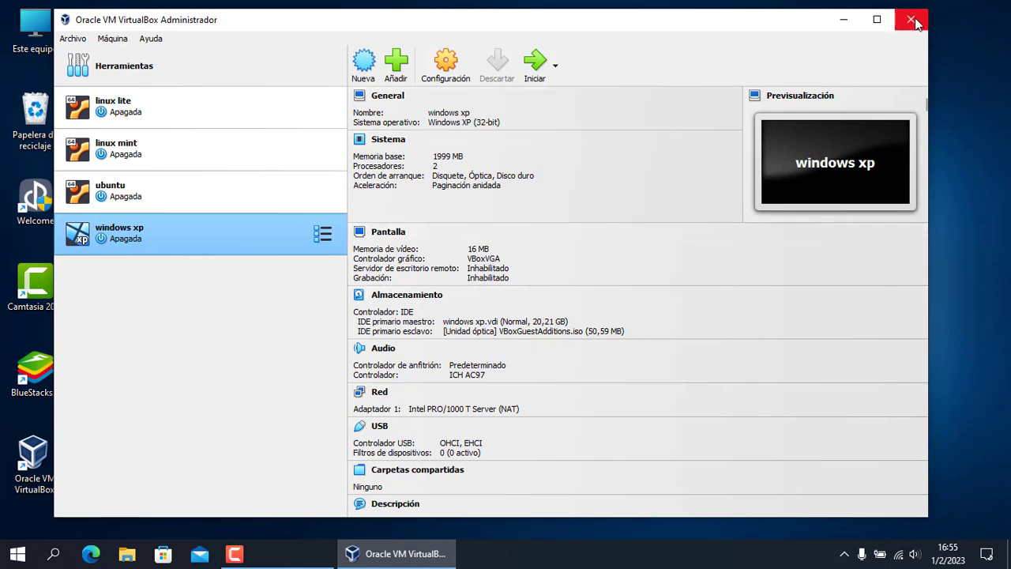
Step: In File Explorer, browse drive D: to the windowsxp\windows xp folder and look inside its Logs subfolder
{"action": "left_click", "coordinate": [128, 556]}
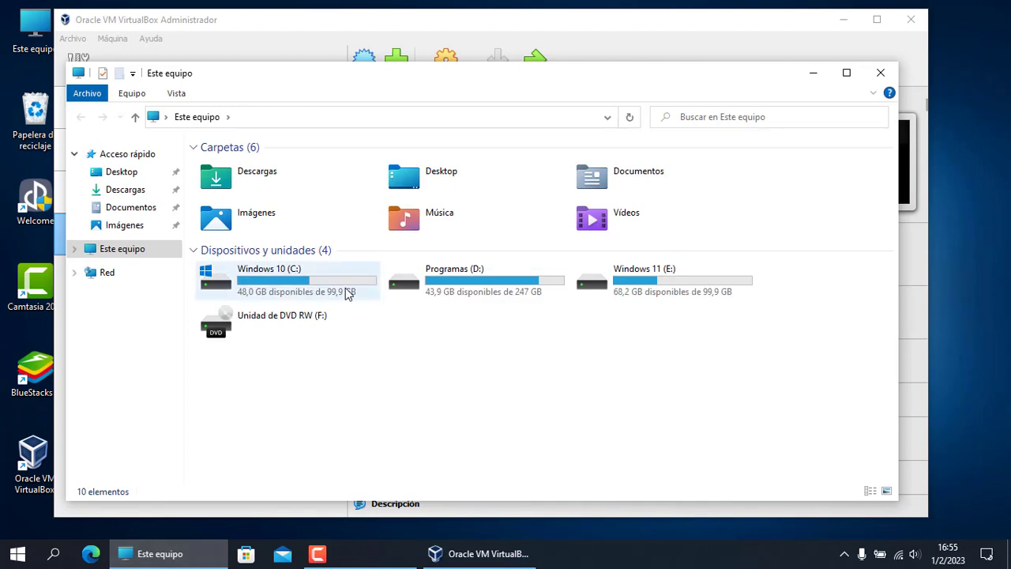
{"action": "double_click", "coordinate": [476, 289]}
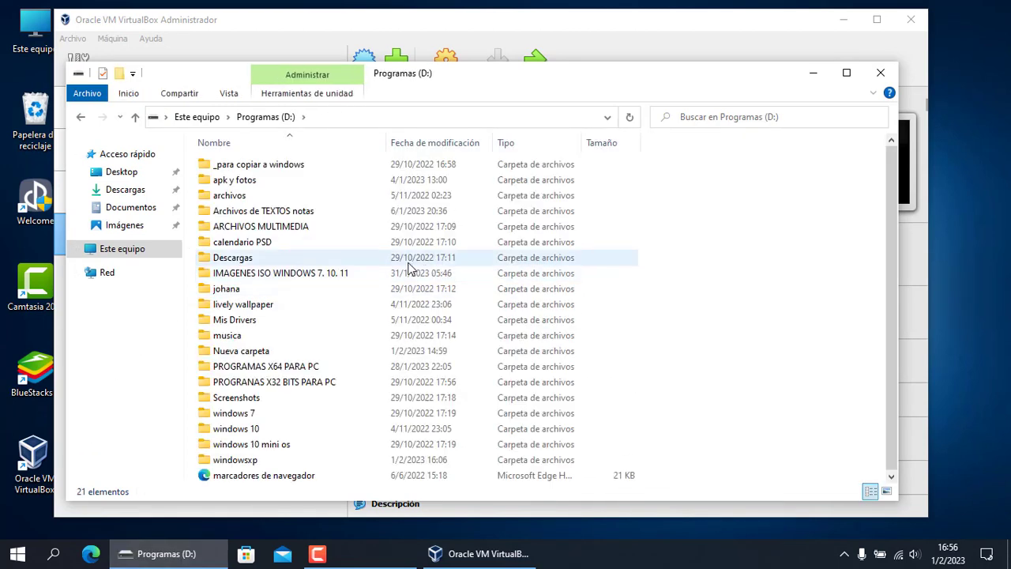
{"action": "left_click", "coordinate": [255, 460]}
{"action": "double_click", "coordinate": [255, 461]}
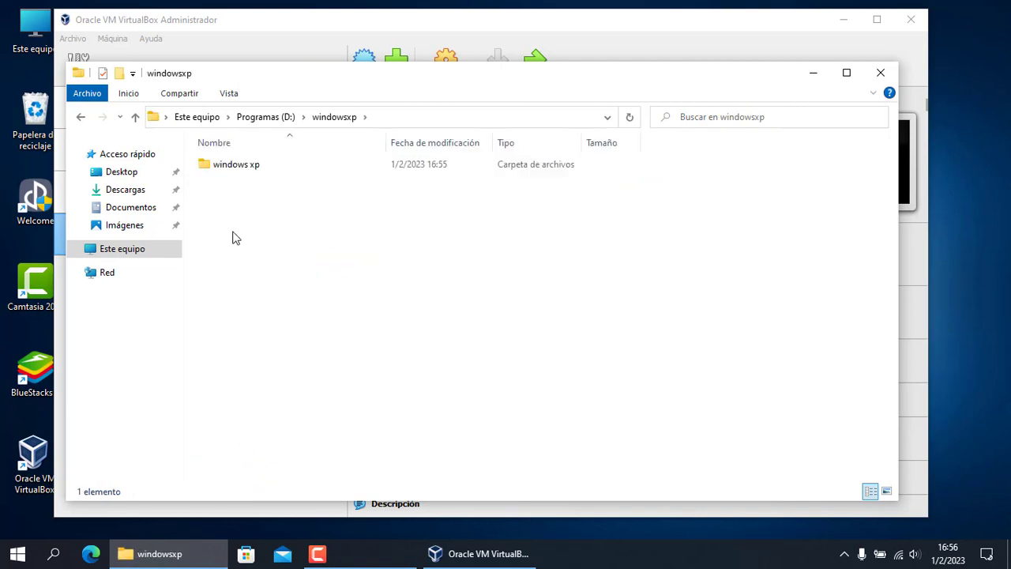
{"action": "double_click", "coordinate": [234, 166]}
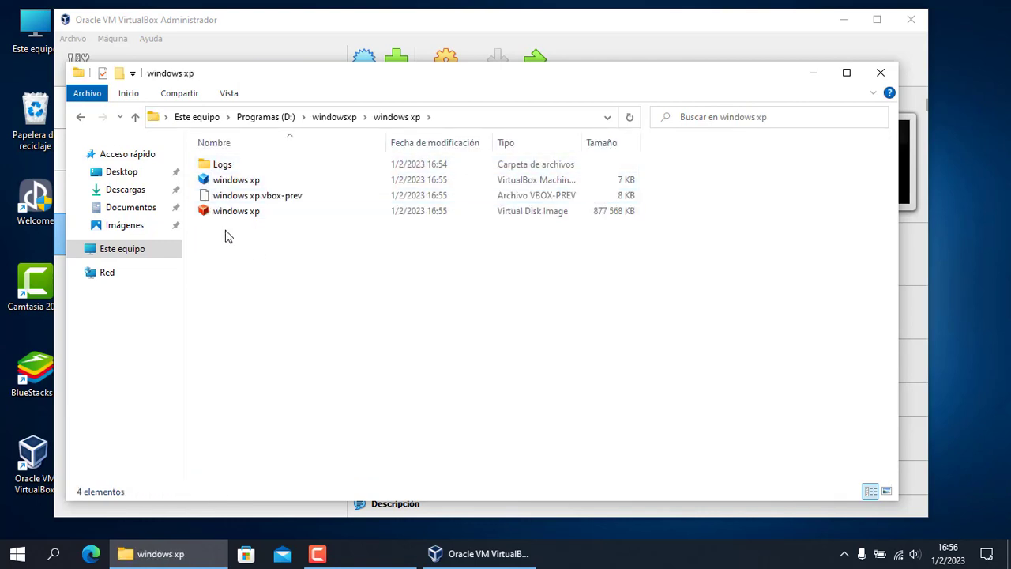
{"action": "left_click", "coordinate": [212, 167]}
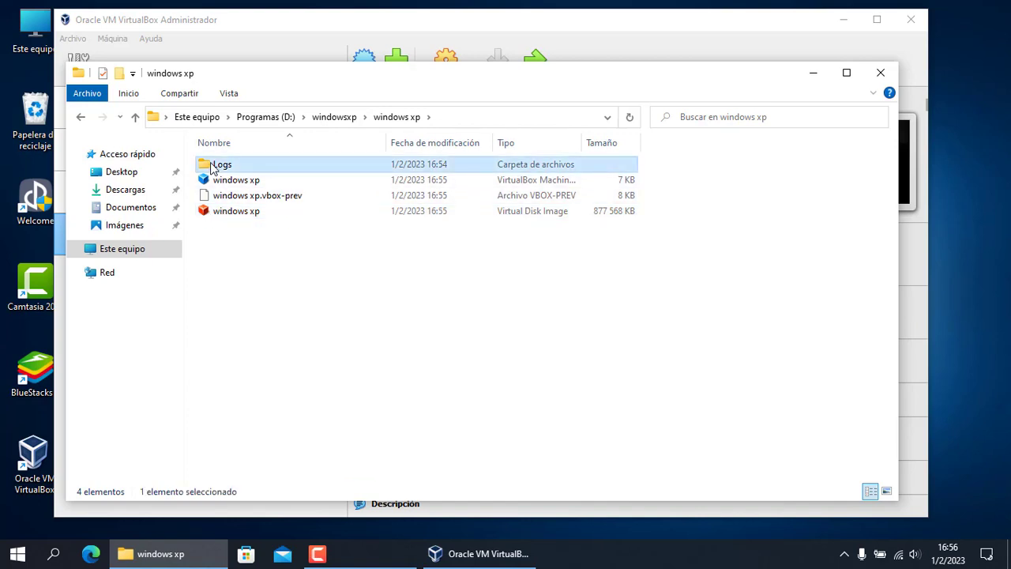
{"action": "double_click", "coordinate": [212, 167]}
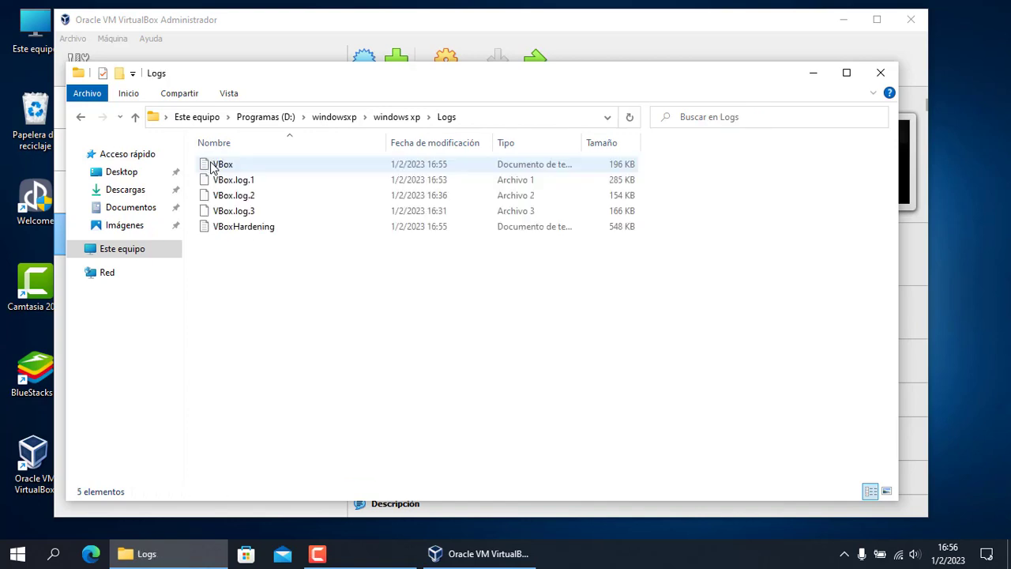
Step: Go back to D:\windowsxp, check the size of the windows xp folder in its properties, and close them
{"action": "left_click", "coordinate": [80, 118]}
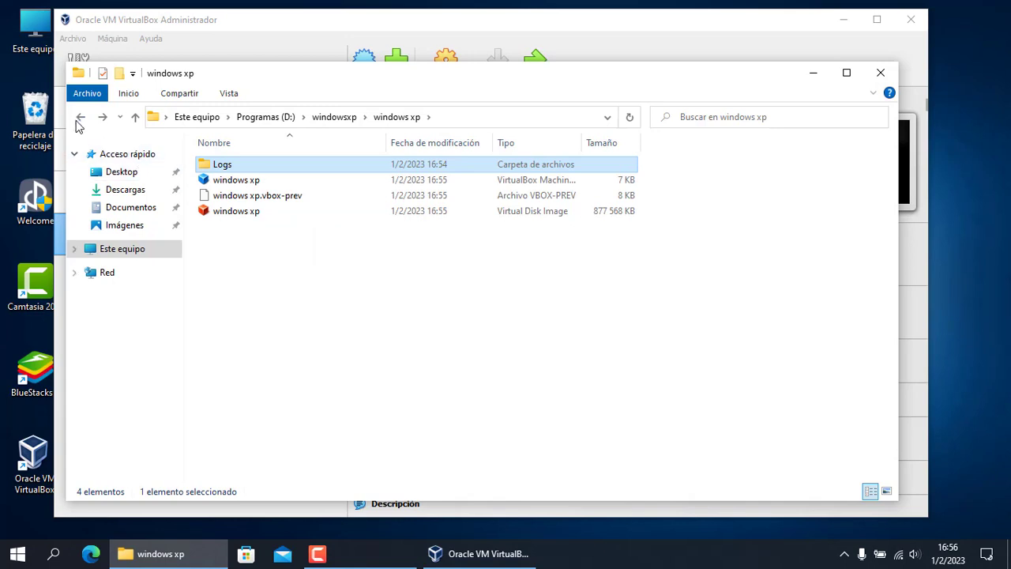
{"action": "left_click", "coordinate": [80, 119]}
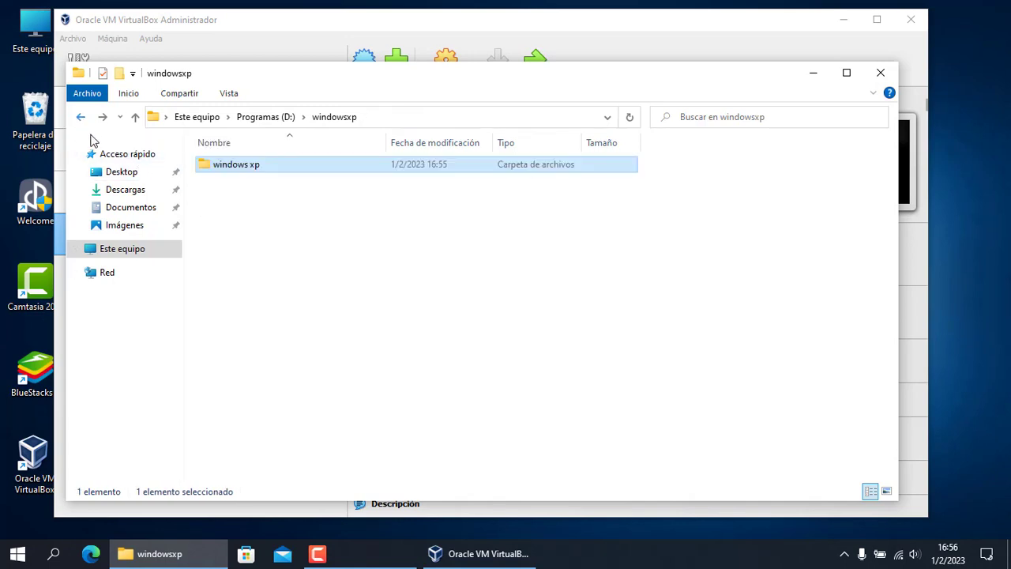
{"action": "right_click", "coordinate": [265, 168]}
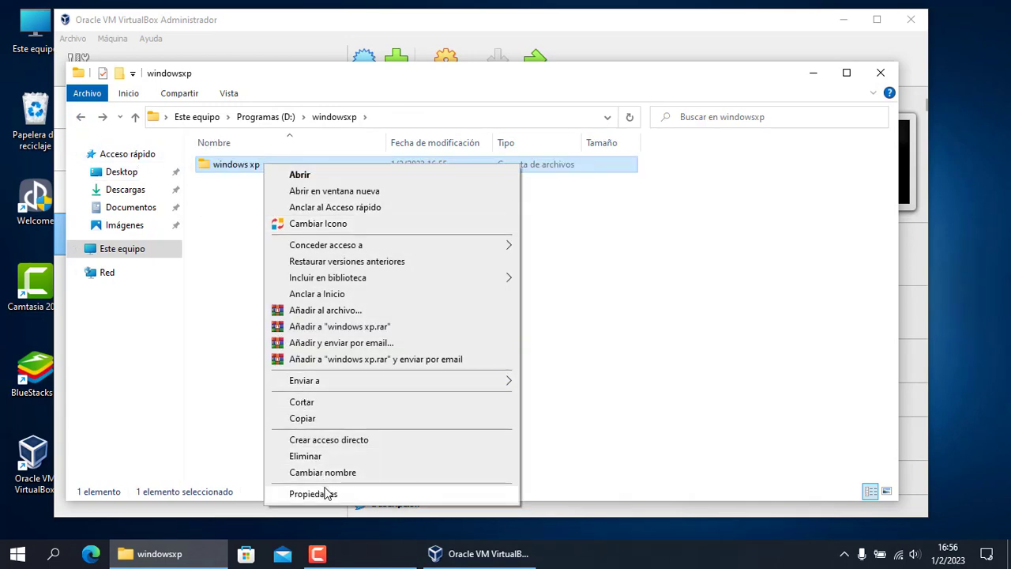
{"action": "left_click", "coordinate": [327, 492]}
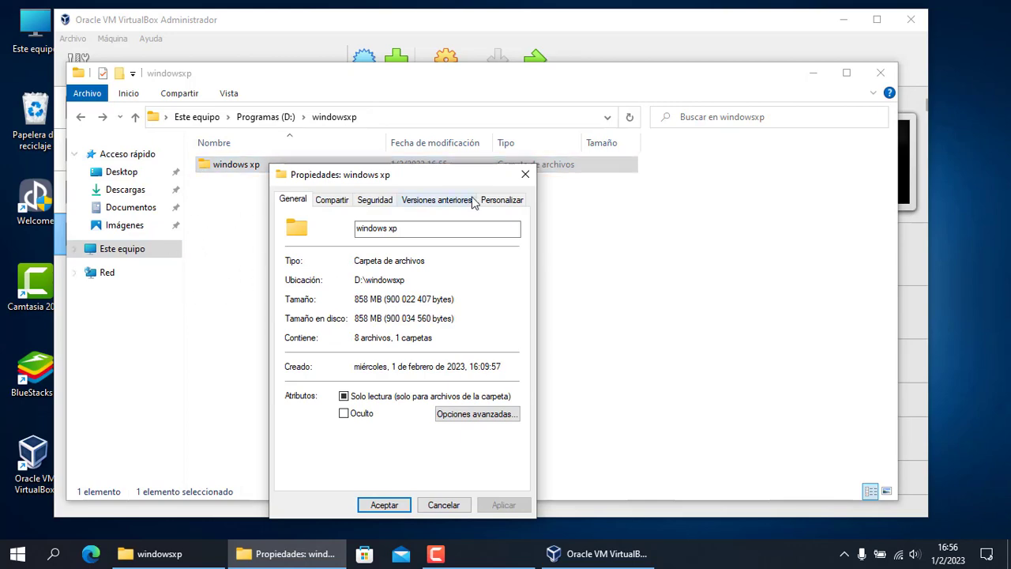
{"action": "left_click", "coordinate": [533, 177]}
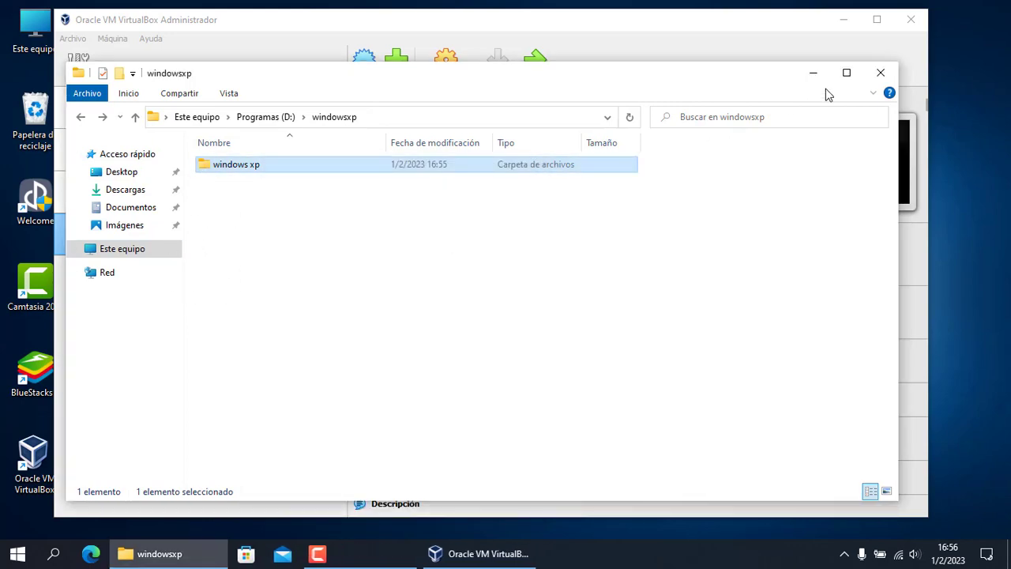
Step: Close the File Explorer window and the VirtualBox manager
{"action": "left_click", "coordinate": [880, 74]}
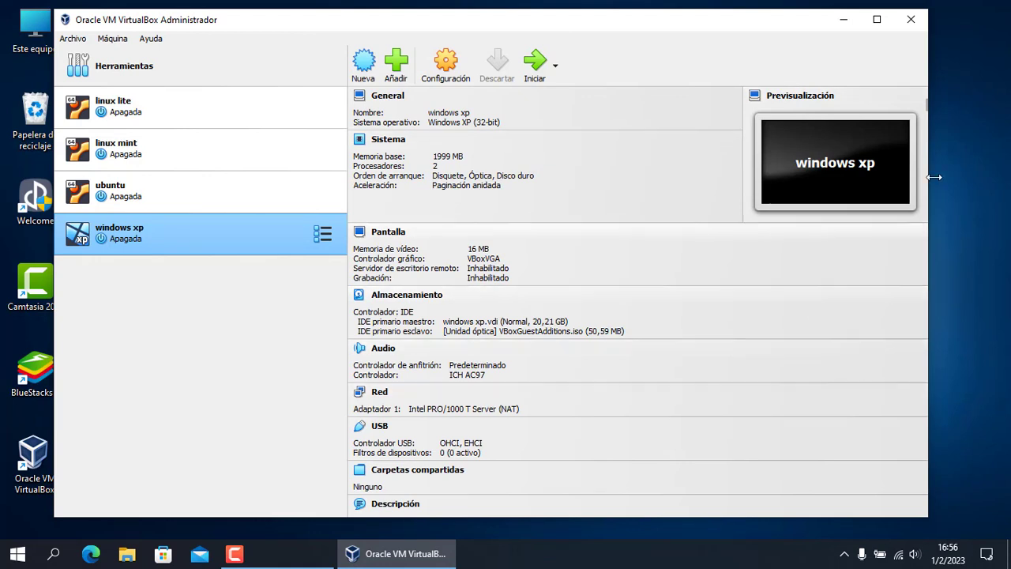
{"action": "left_click", "coordinate": [912, 19]}
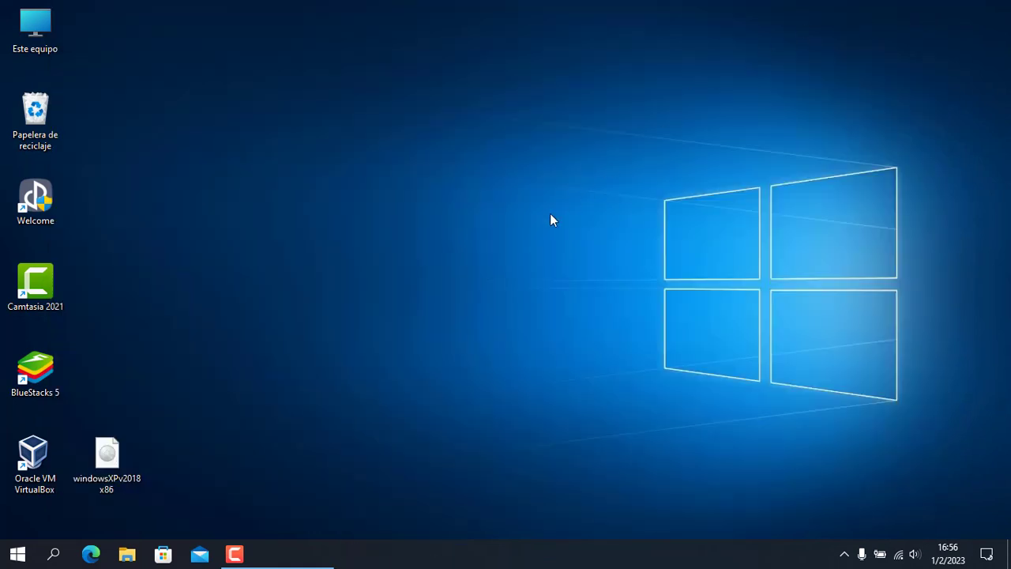